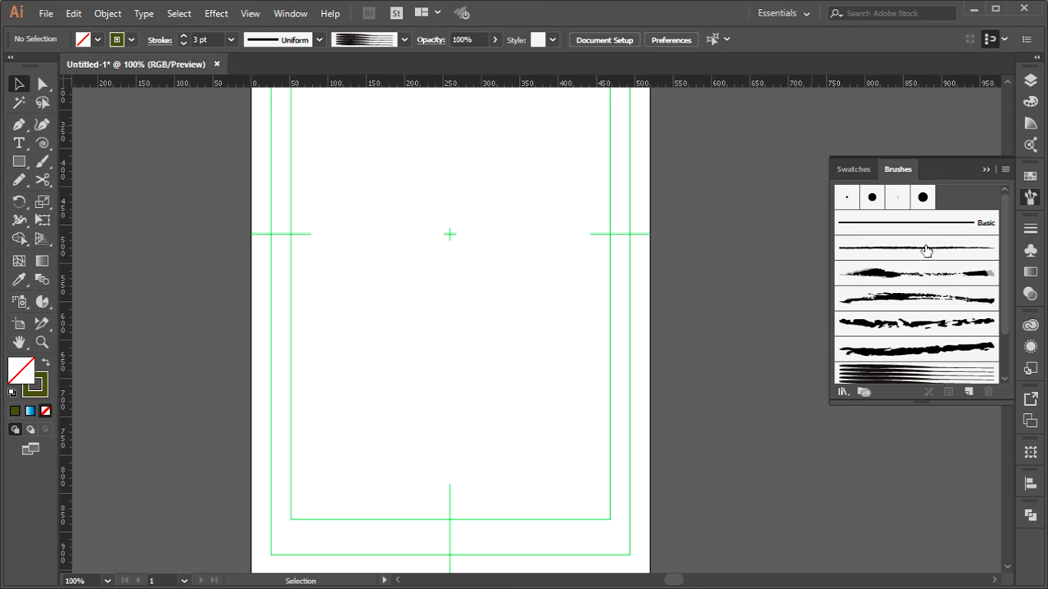
click(851, 393)
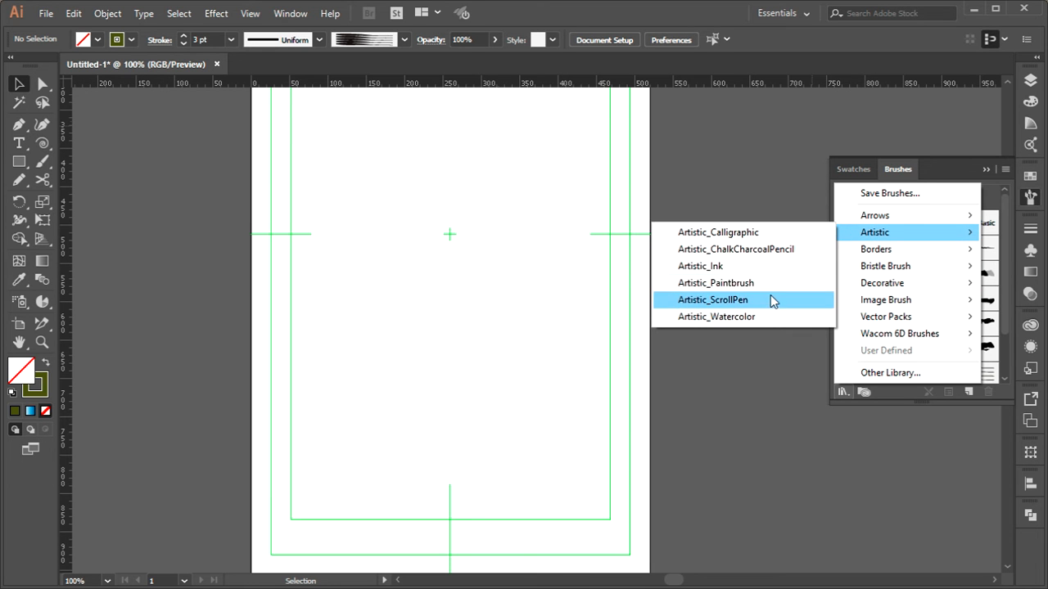
click(920, 236)
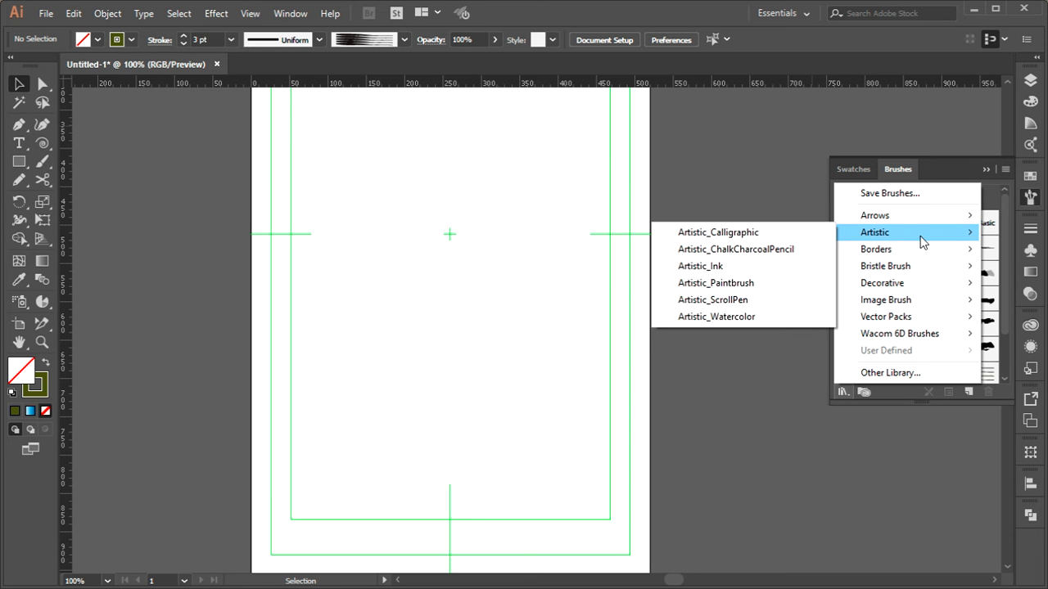
click(946, 174)
Draw a freehand looping path across the middle of the artboard with the Pencil tool and select it
click(19, 180)
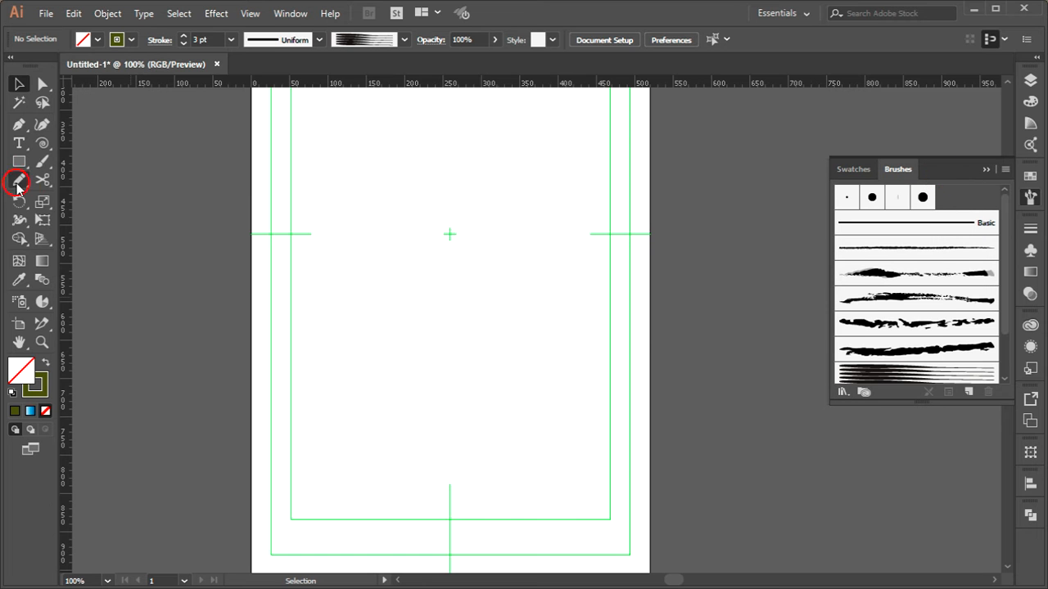
mouse_move(512, 167)
mouse_down()
mouse_move(498, 238)
mouse_move(369, 293)
mouse_move(400, 253)
mouse_move(400, 316)
mouse_move(371, 427)
mouse_move(590, 386)
mouse_move(469, 344)
mouse_move(468, 390)
mouse_up()
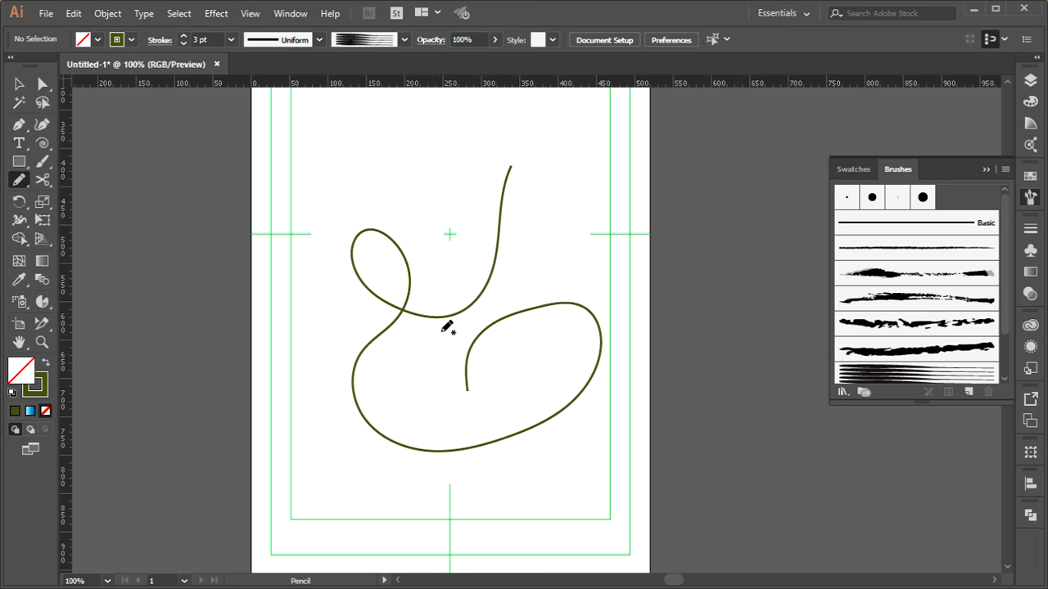
click(18, 85)
mouse_move(363, 169)
mouse_down()
mouse_move(589, 398)
mouse_move(591, 413)
mouse_up()
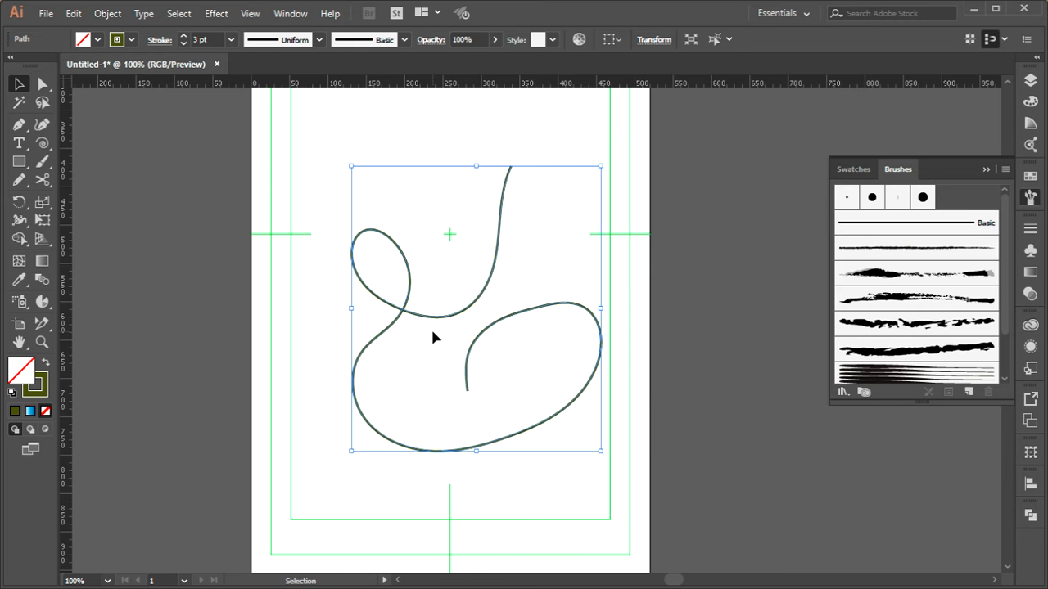
scroll(432, 331, up, 3)
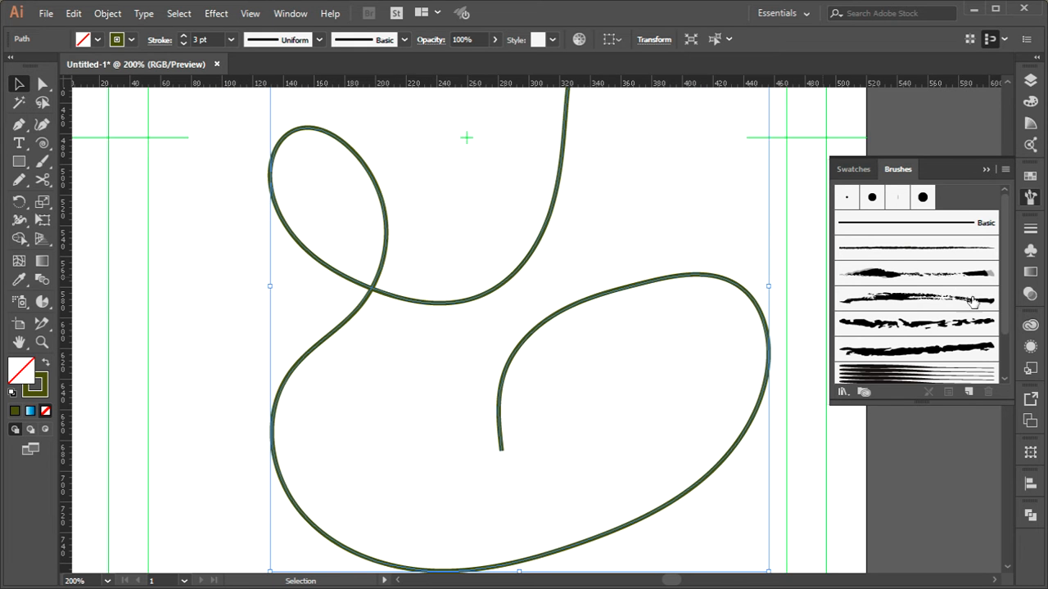
Apply the thin rough charcoal brush to the selected path and set its stroke weight to 4 pt
click(896, 249)
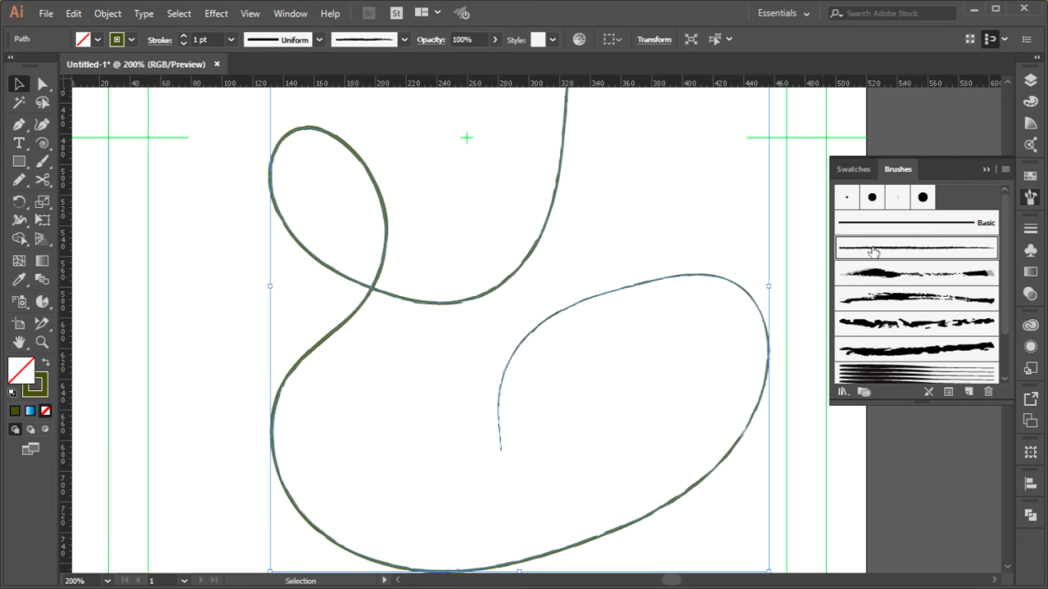
click(207, 40)
key(Up)
key(Up)
key(Up)
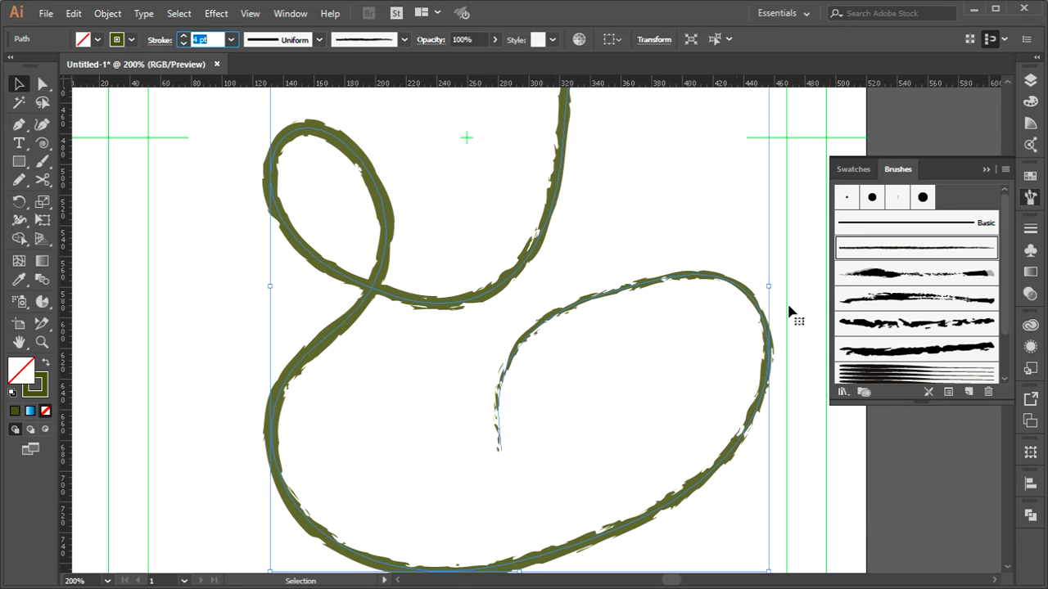
Try the document's thicker rough art brushes on the path, ending with the brush made of parallel tapering lines
click(917, 300)
click(909, 324)
click(908, 350)
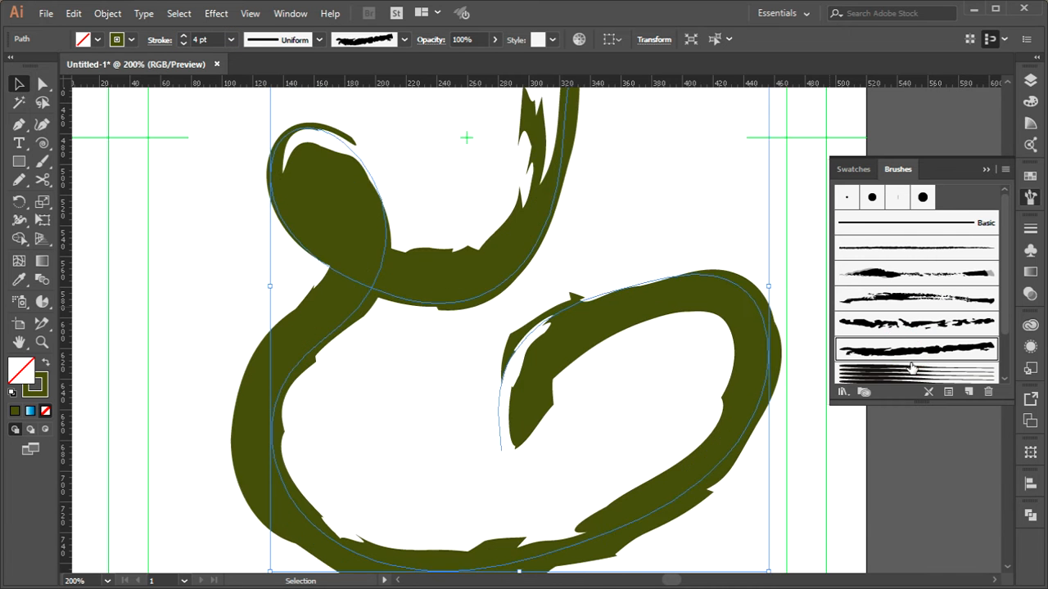
click(908, 372)
Open the artistic brush libraries and apply the first, scribbled brush of Artistic_ChalkCharcoalPencil to the path
click(863, 393)
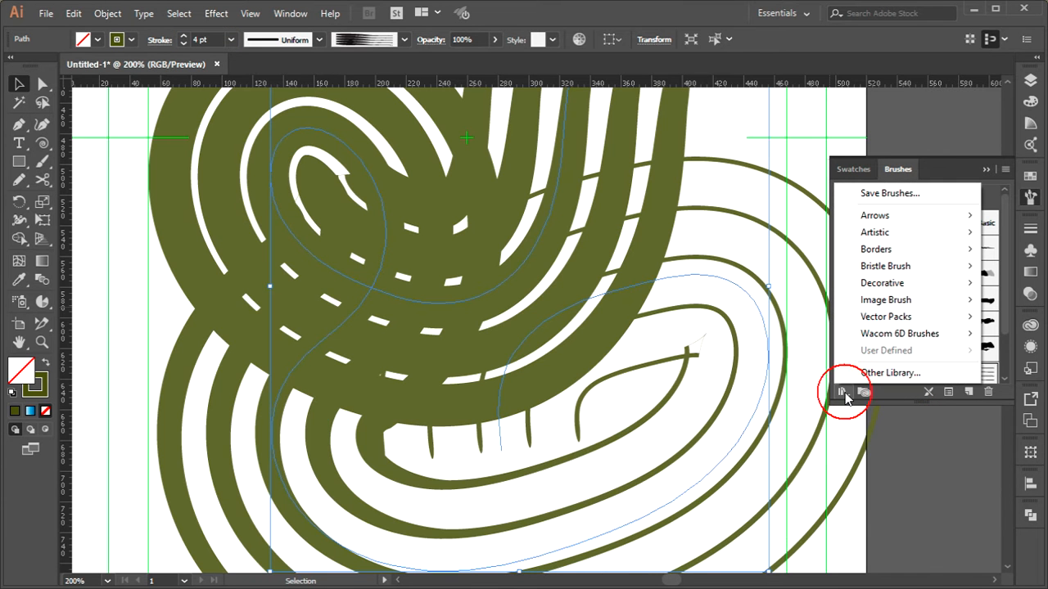
mouse_move(901, 239)
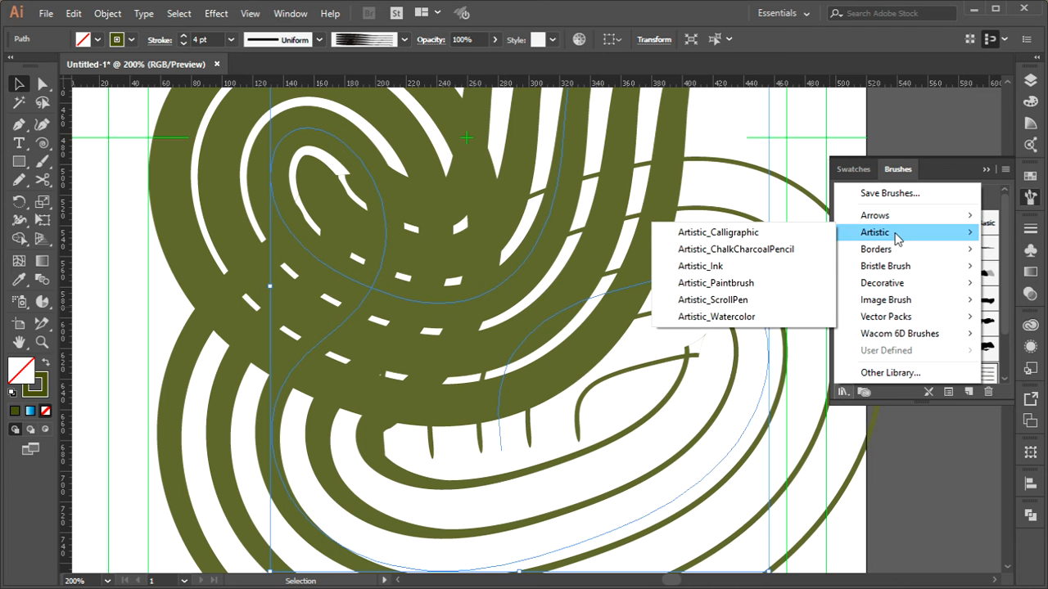
click(719, 233)
drag(731, 210, 764, 118)
drag(774, 208, 773, 349)
click(704, 337)
click(729, 160)
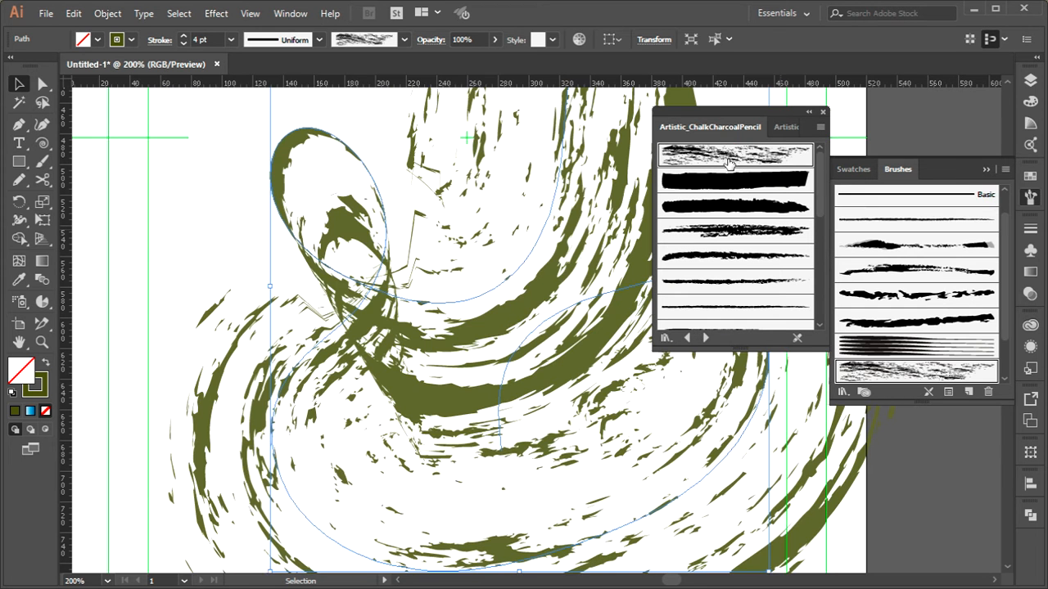
Set the path's stroke weight to 0.75 pt
double_click(214, 40)
text(1)
key(Return)
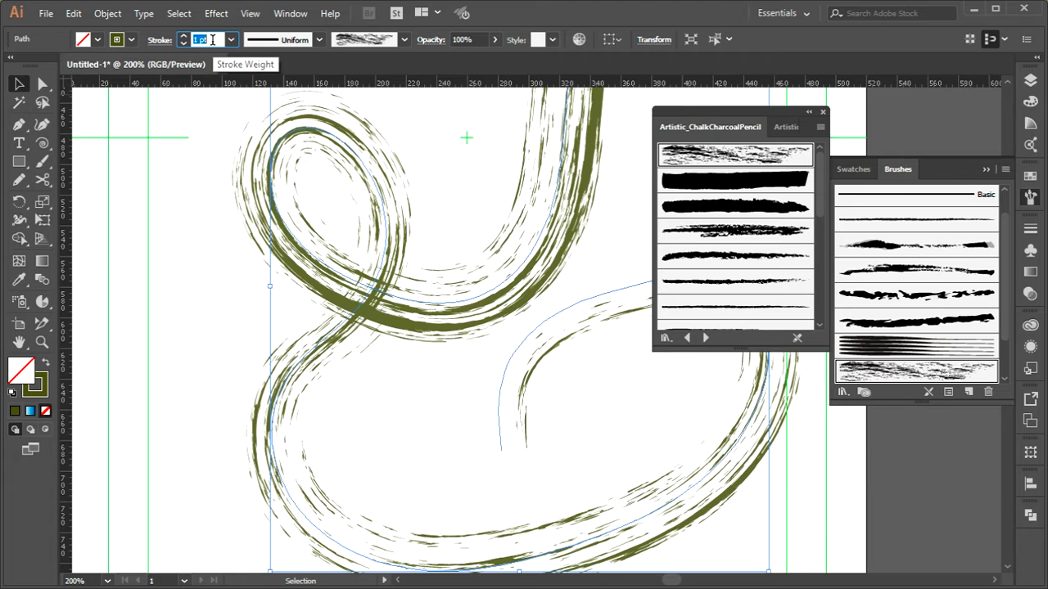
key(Down)
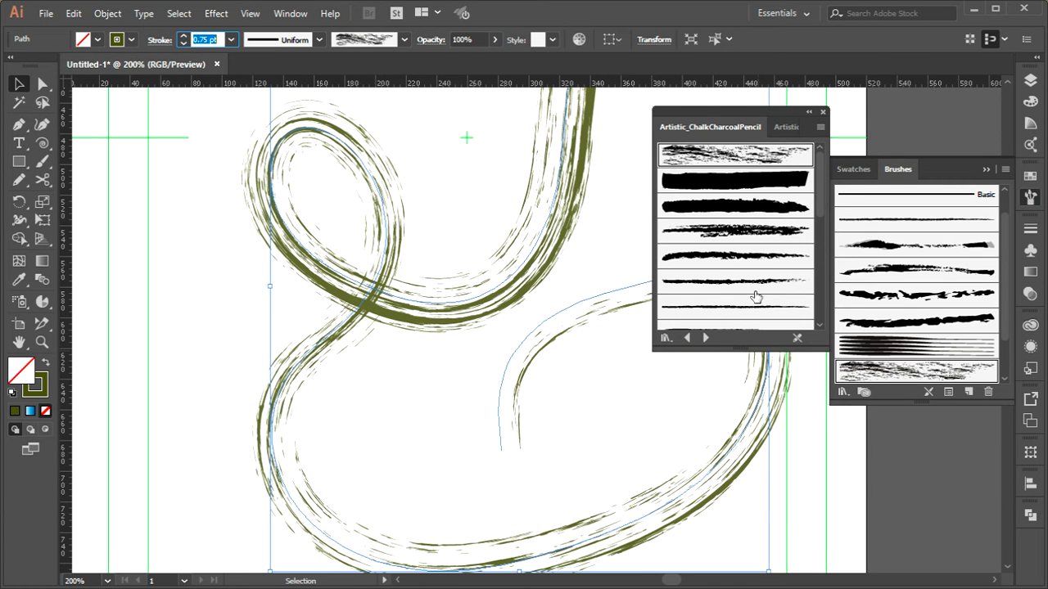
Try the splatter brushes of the Artistic_Ink library on the path, ending with the finest one at a 0.1 pt stroke weight
click(707, 338)
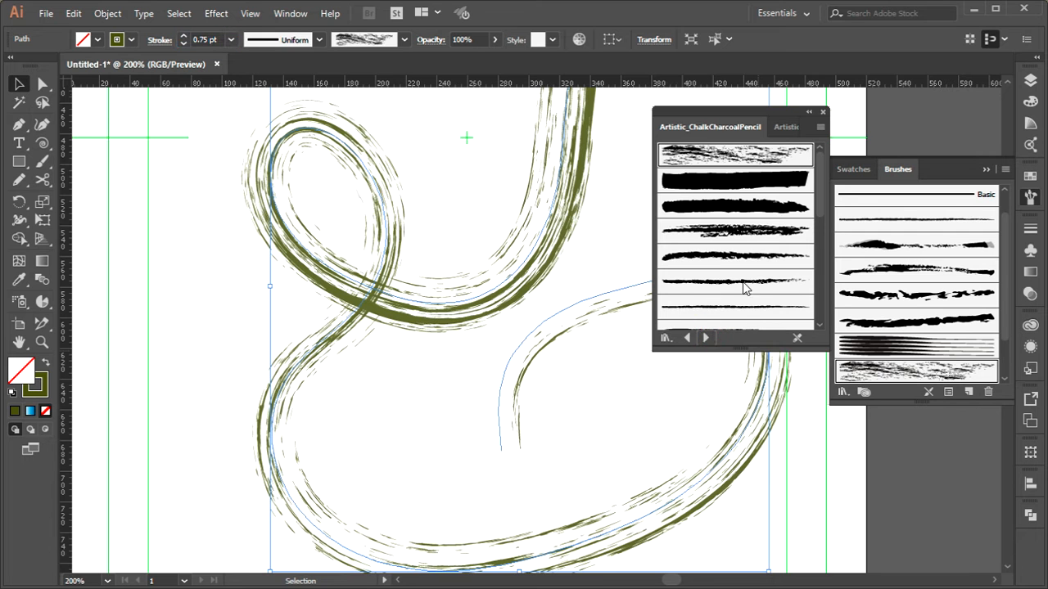
scroll(819, 201, down, 2)
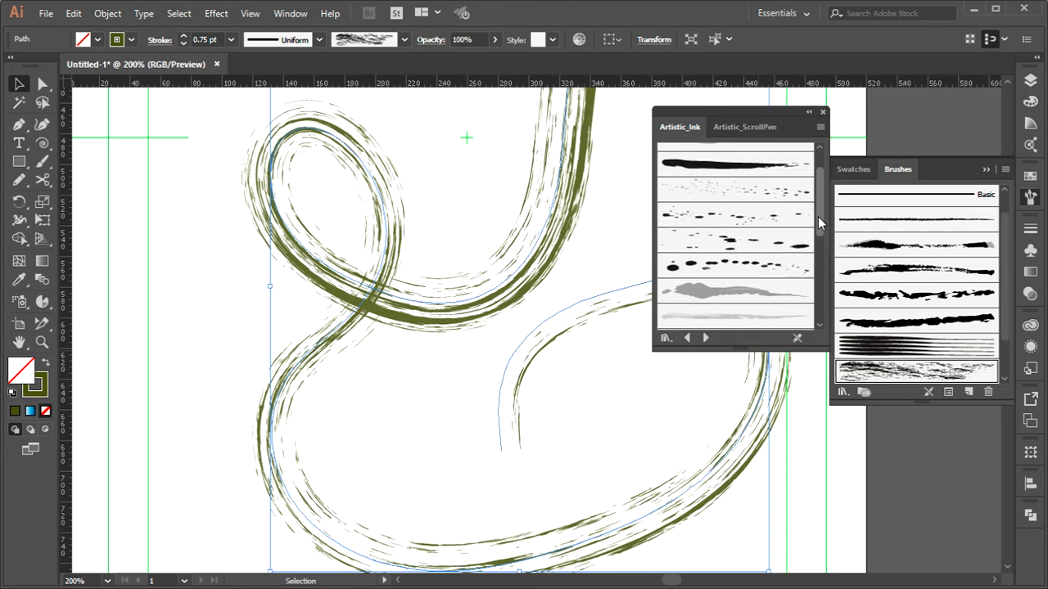
click(723, 266)
click(716, 240)
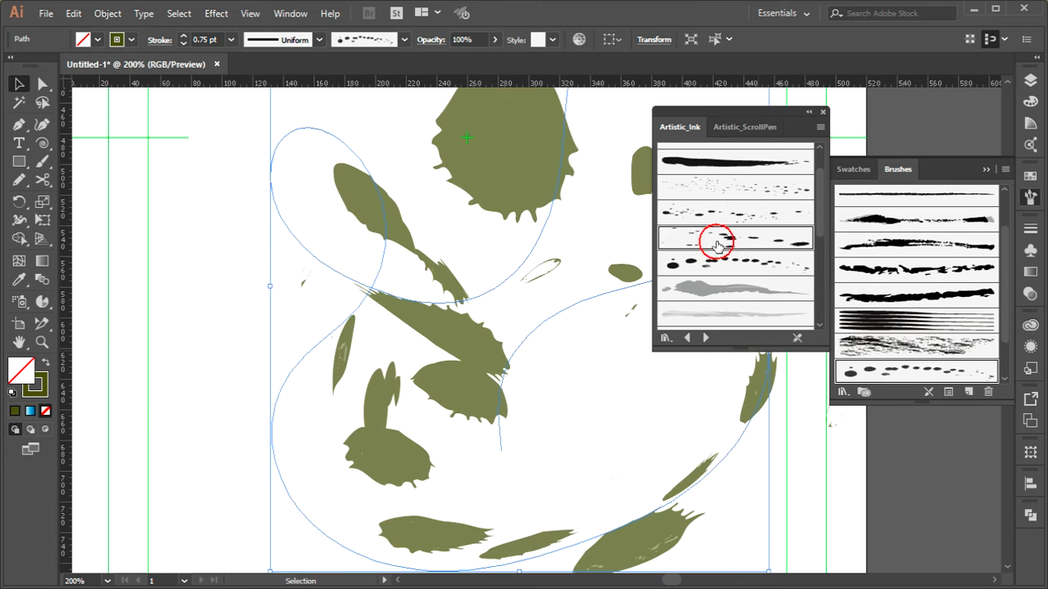
click(719, 213)
click(718, 187)
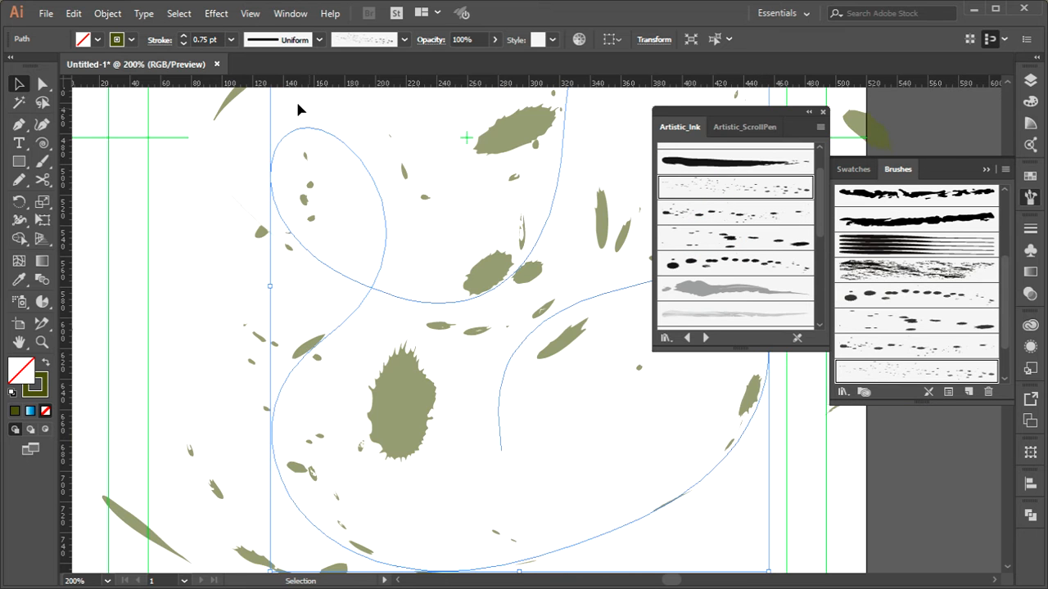
click(184, 43)
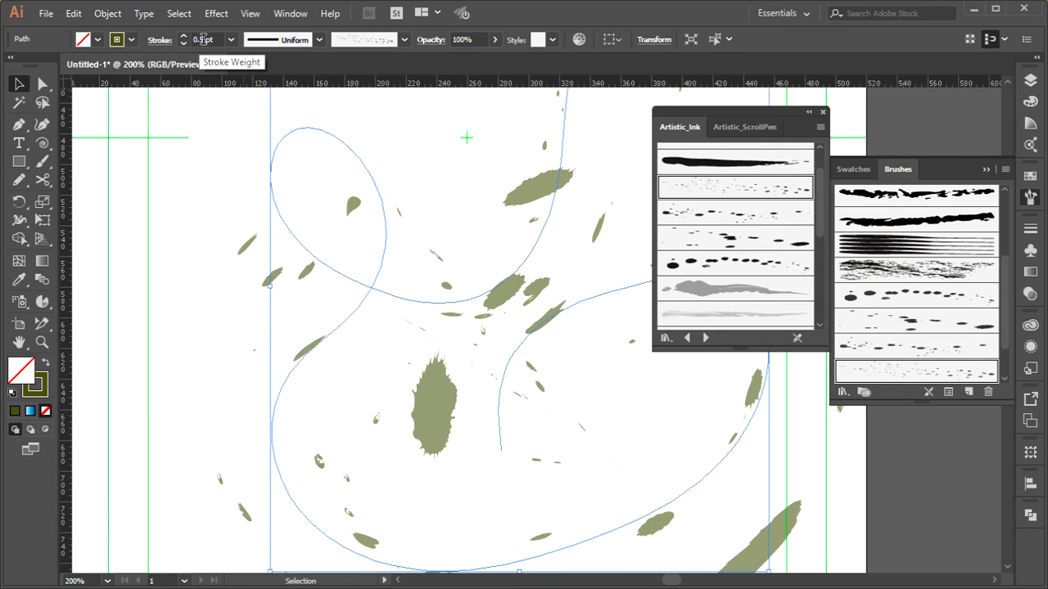
scroll(208, 39, down, 4)
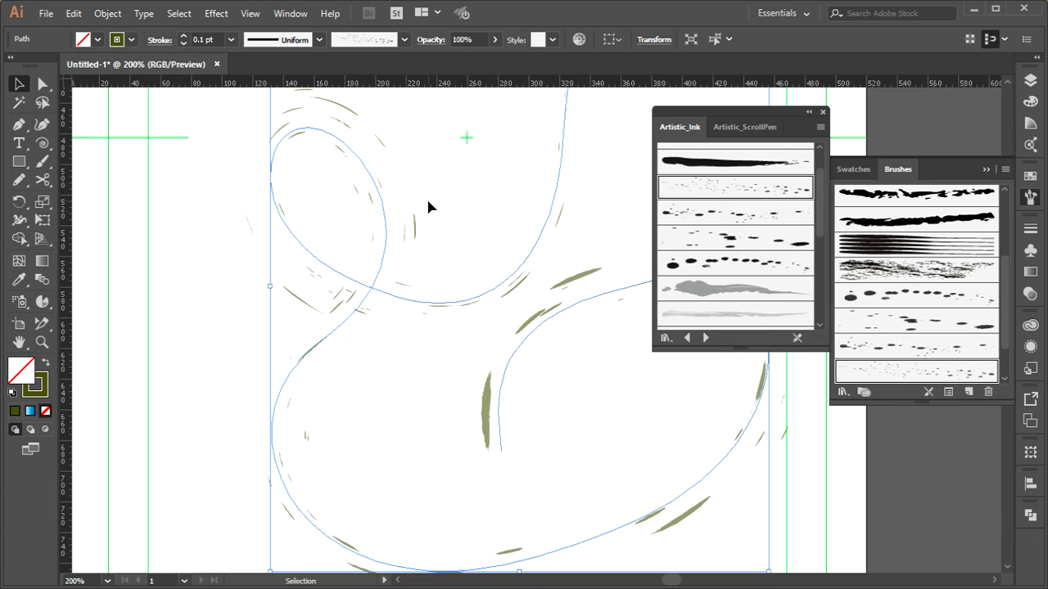
Advance to the Borders_Dashed library and try its pearl bead and black dashed border brushes on the path
click(705, 337)
click(705, 337)
click(705, 337)
click(705, 338)
click(741, 307)
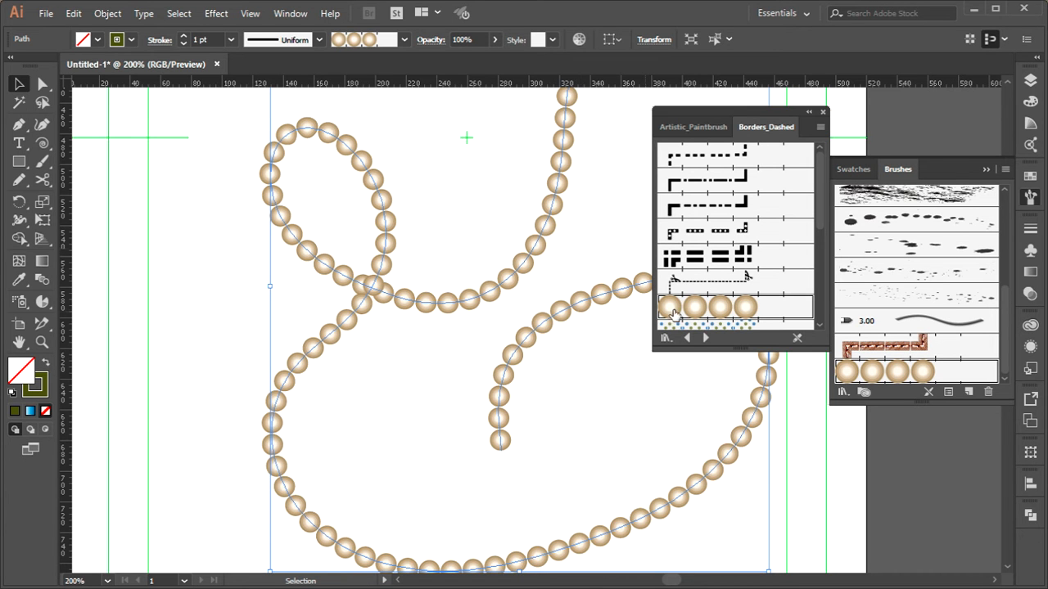
click(713, 229)
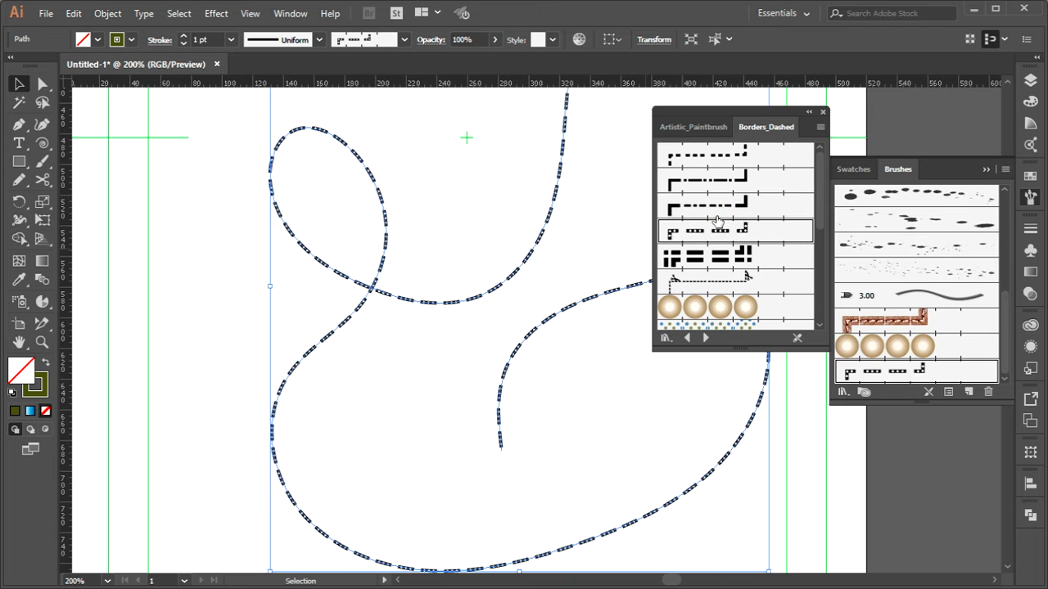
click(715, 206)
Try the colored border brushes further down Borders_Dashed on the path, ending with the blue squares and pink circles
scroll(725, 211, down, 4)
scroll(731, 272, down, 3)
click(721, 199)
click(723, 274)
click(721, 301)
click(724, 324)
scroll(733, 307, down, 1)
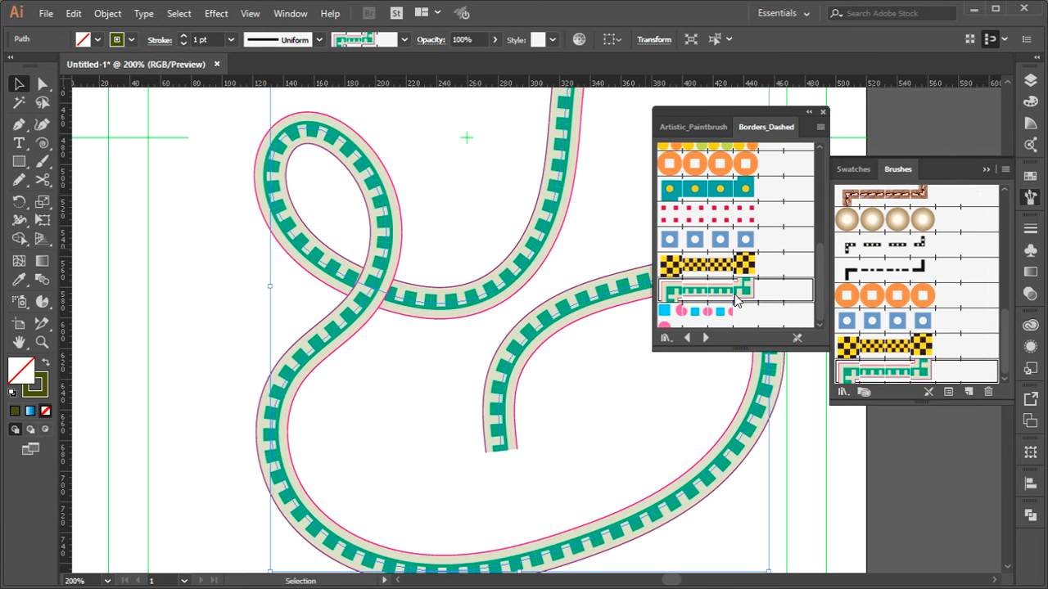
click(734, 309)
Switch to the Borders_Decorative library and try its green ornamental, diagonal-striped and orange-red borders on the path
click(706, 337)
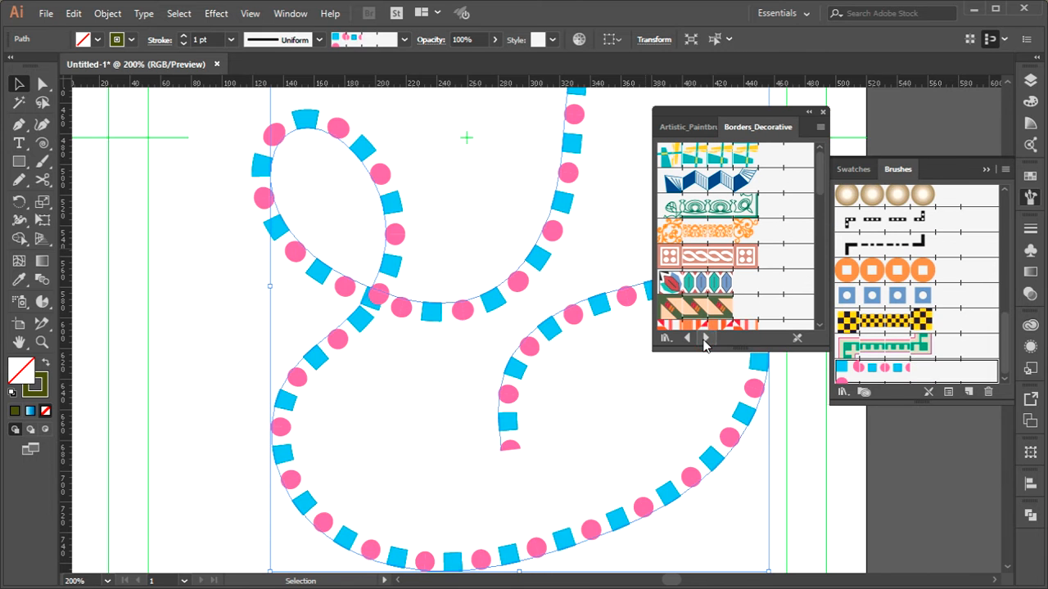
click(724, 209)
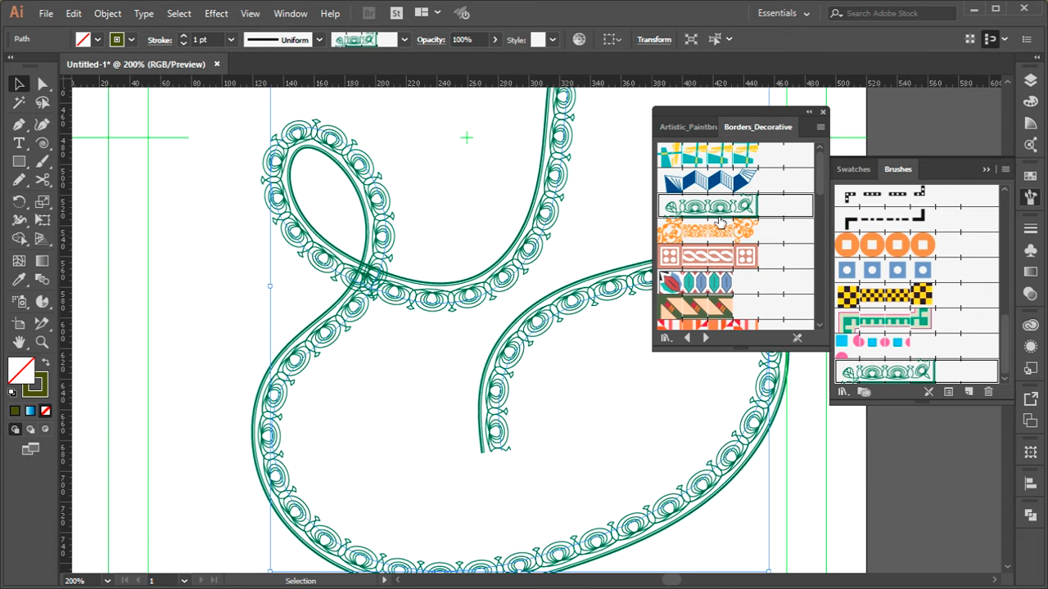
click(726, 305)
click(731, 325)
Advance past Borders_Frames to the Borders_Geometric library and apply the green-and-white triangle border to the path
click(706, 338)
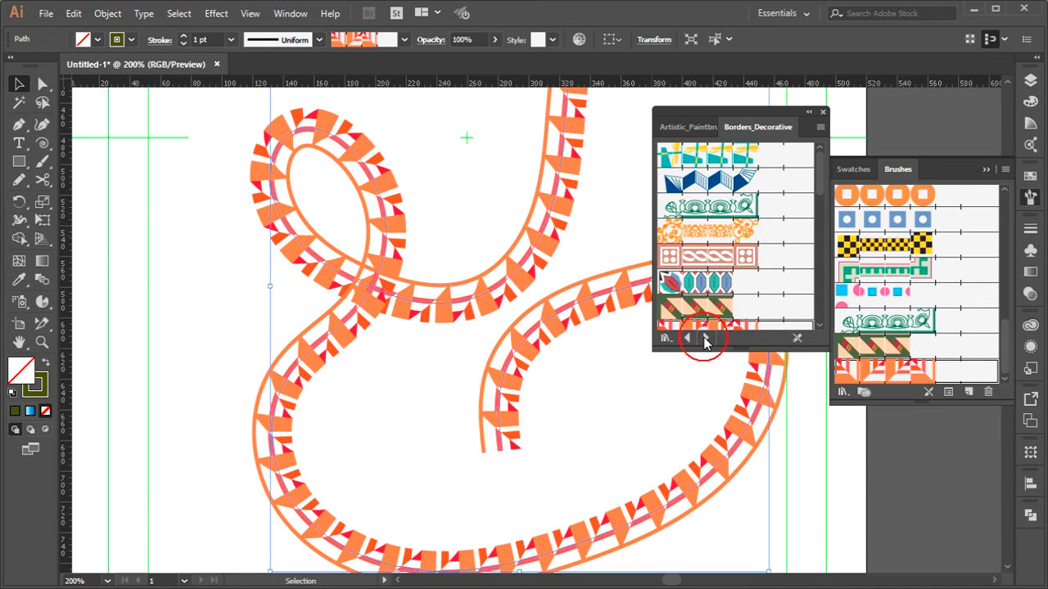
scroll(725, 295, down, 2)
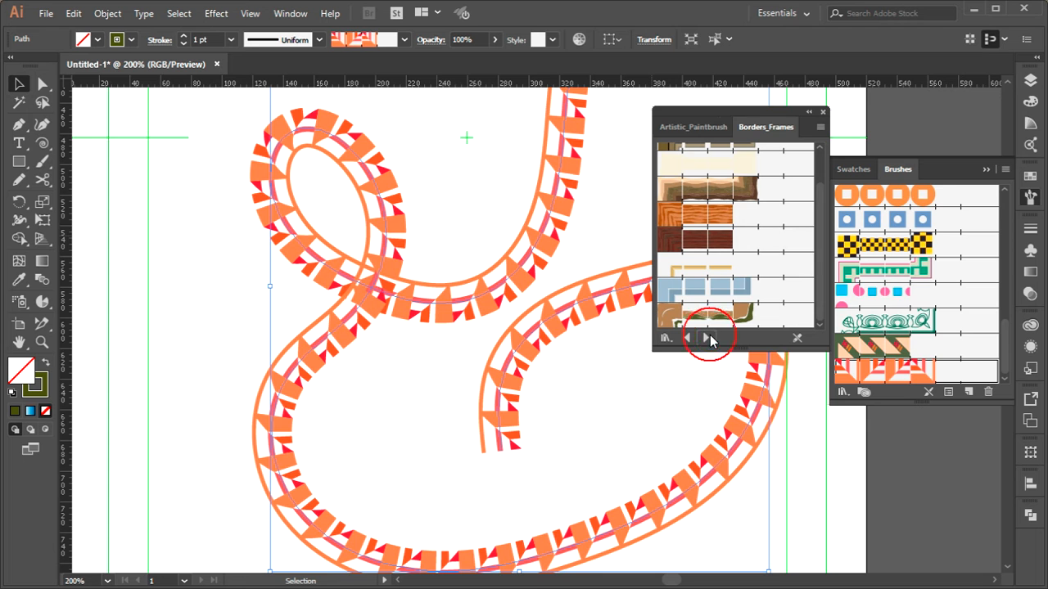
click(708, 338)
click(728, 230)
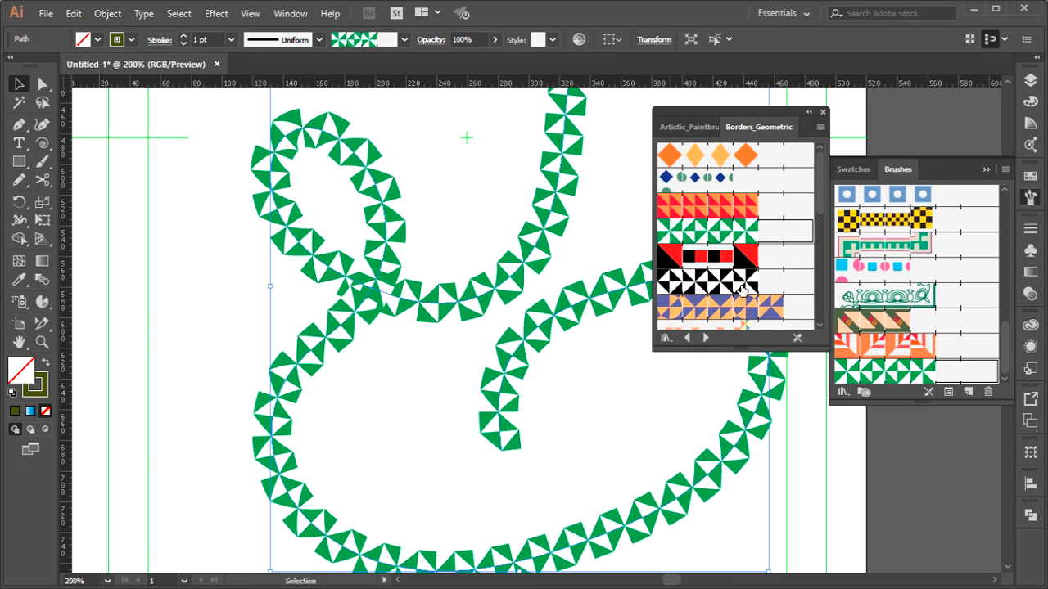
scroll(735, 300, down, 3)
Browse on to the Borders_Novelty library and apply the black airplane border brush to the path
click(706, 338)
click(705, 338)
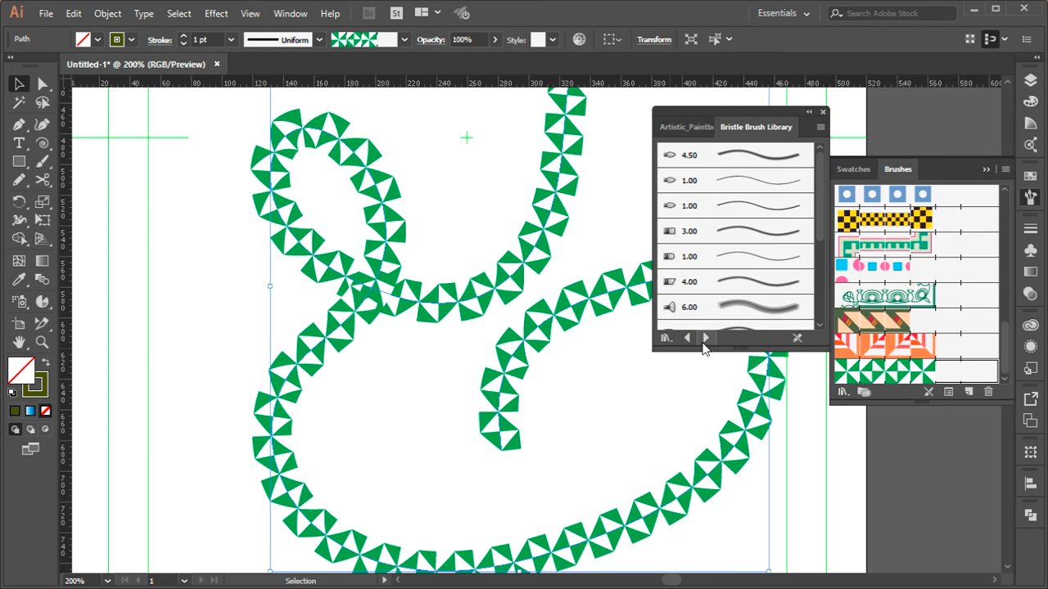
click(686, 338)
click(686, 338)
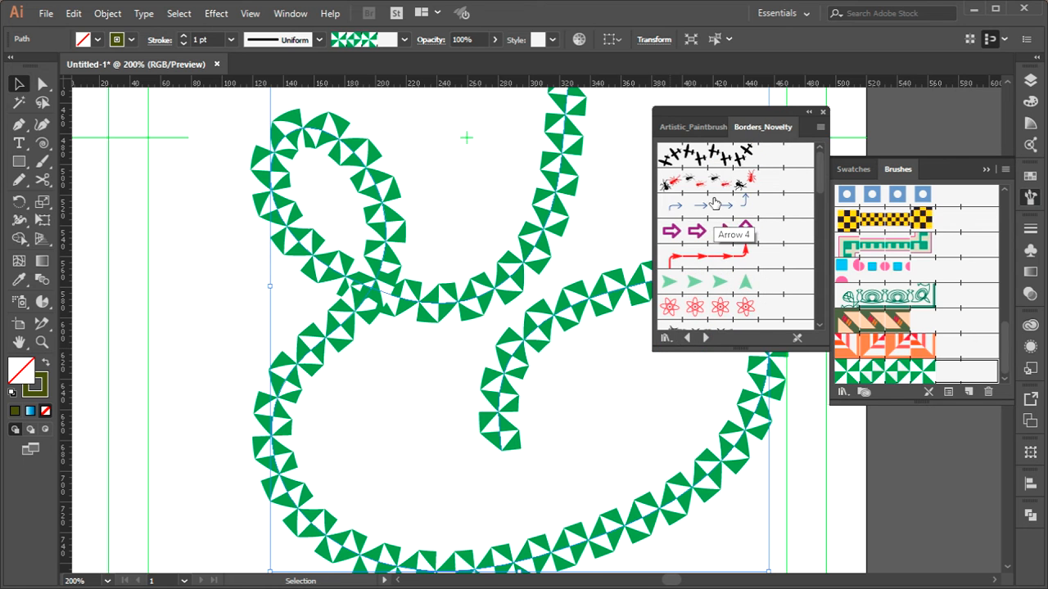
click(720, 156)
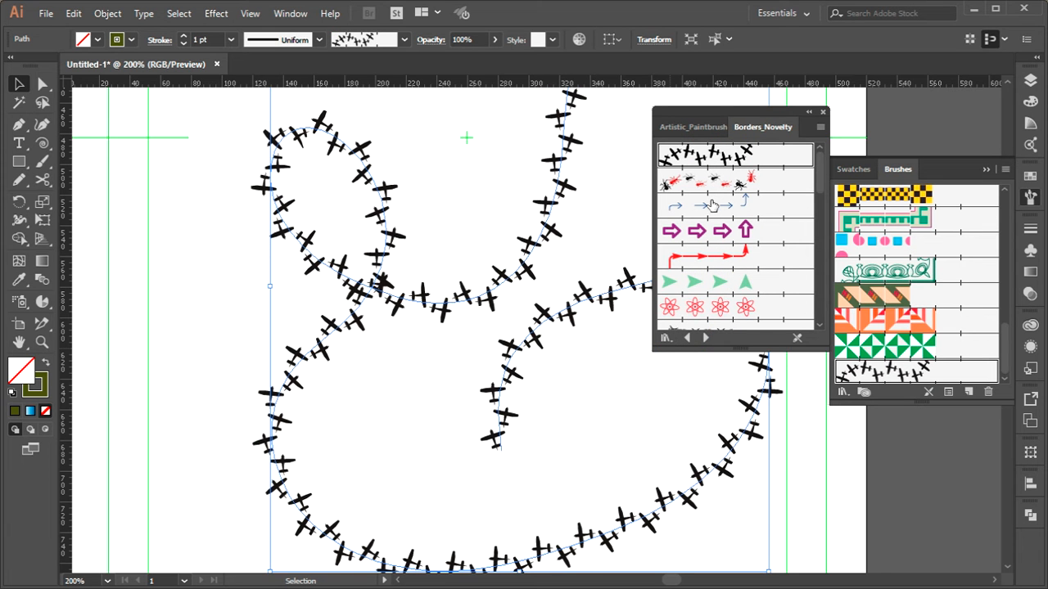
Try a 2 pt stroke weight on the airplane border and return it to 1 pt
click(1030, 233)
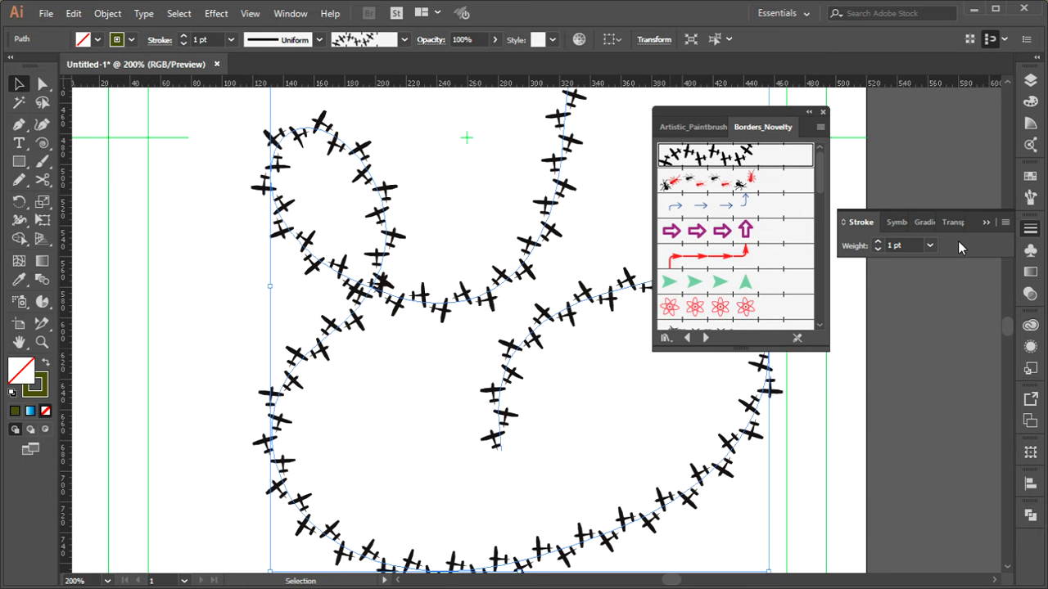
click(897, 244)
scroll(898, 244, up, 3)
scroll(898, 244, down, 2)
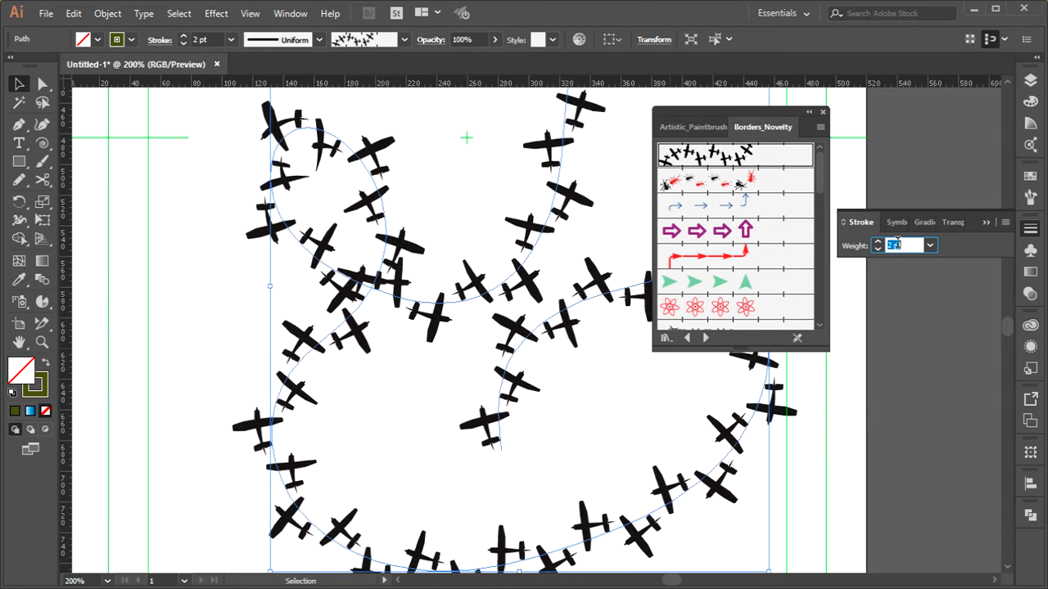
scroll(898, 244, down, 1)
Open the Flowers symbol library in an enlarged panel and place a Purple Coneflower instance over the airplane path
click(889, 224)
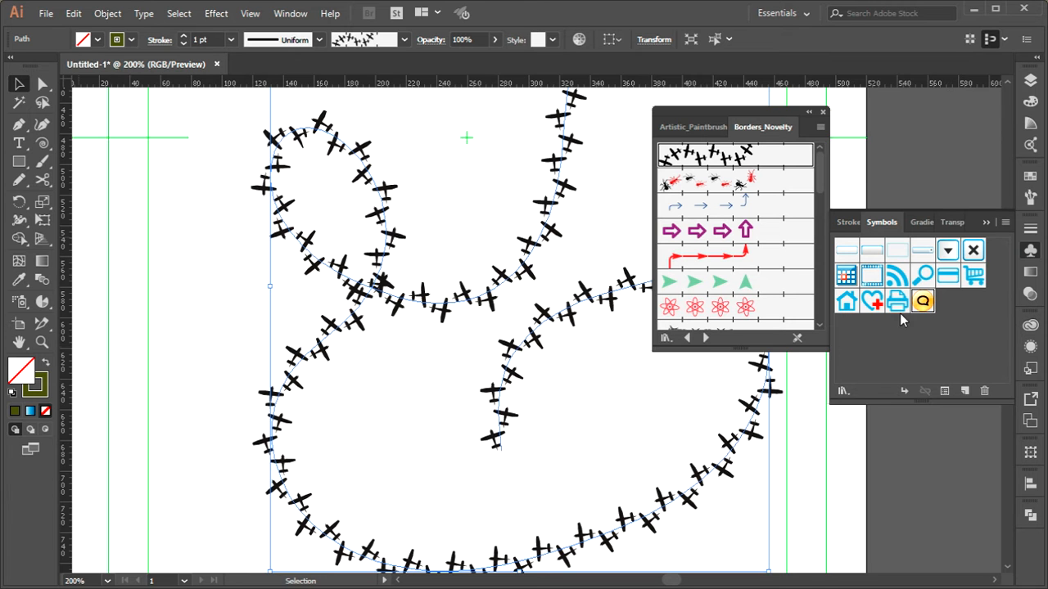
click(844, 390)
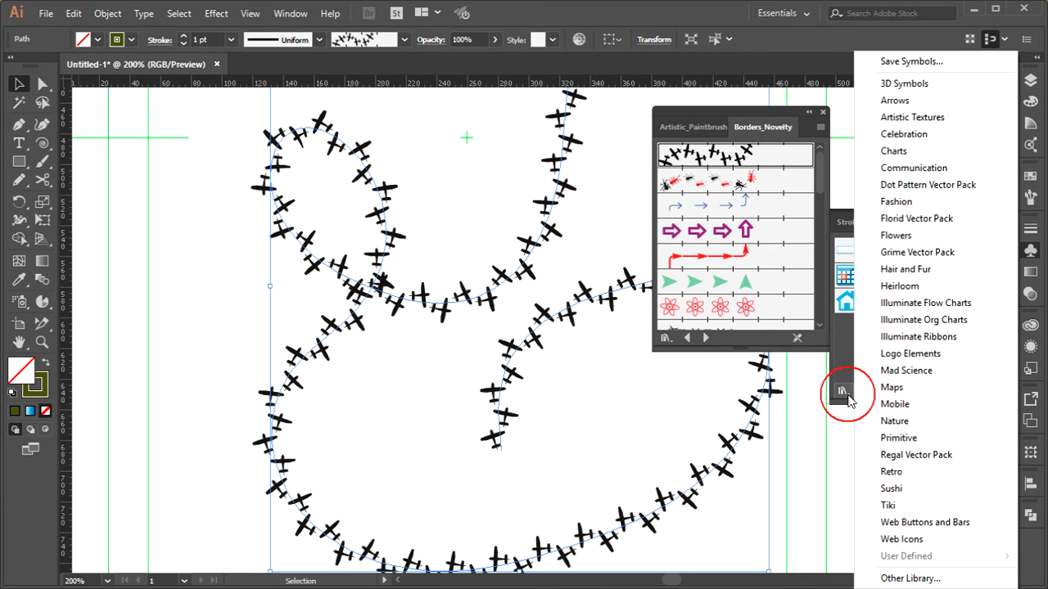
click(895, 236)
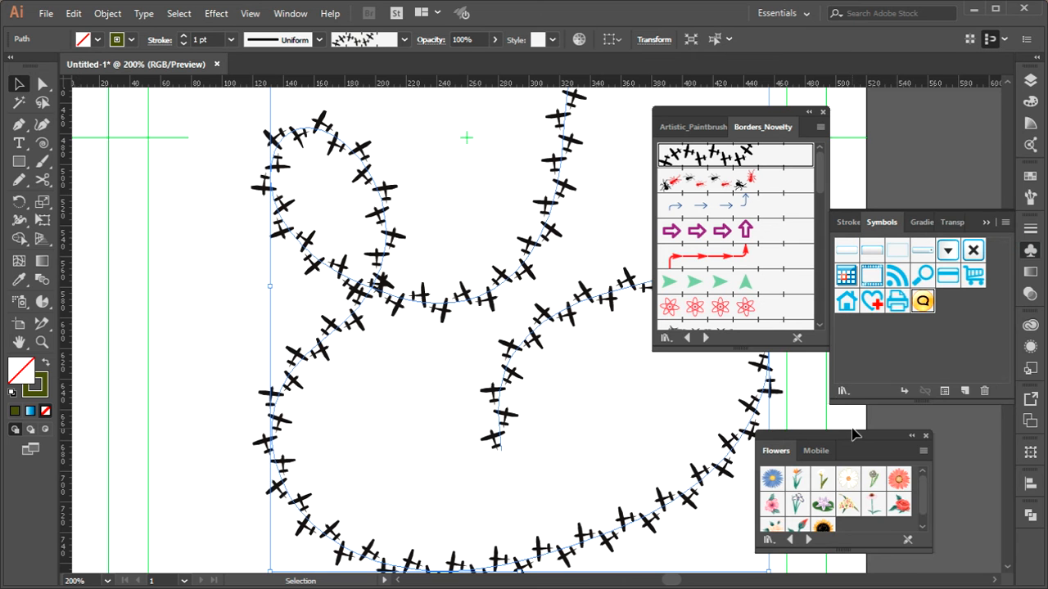
drag(854, 433, 841, 276)
drag(918, 397, 953, 466)
drag(840, 354, 618, 399)
drag(448, 425, 386, 419)
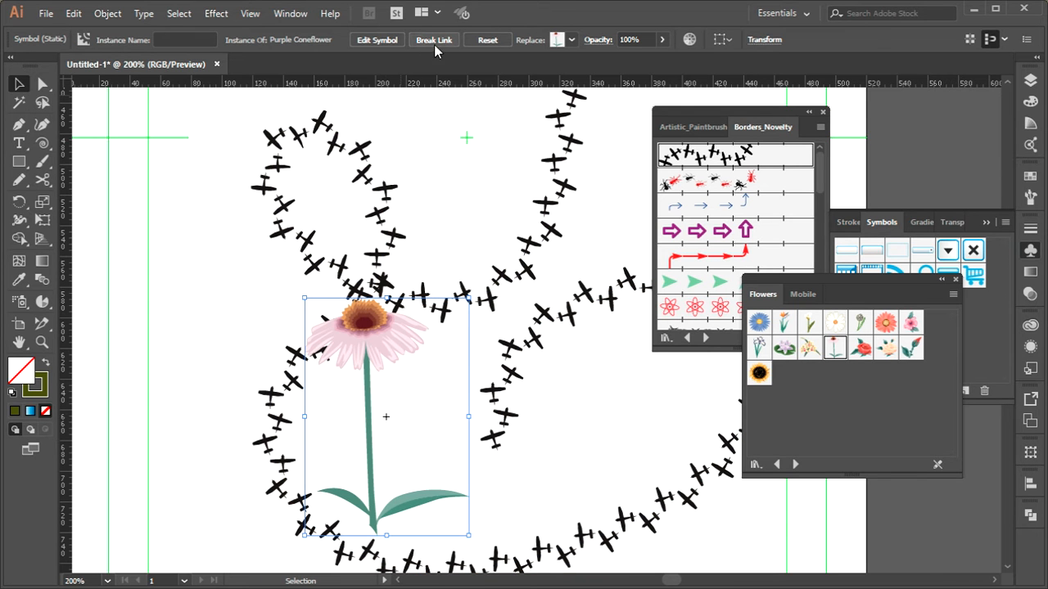
Enter editing of the Purple Coneflower symbol definition, then return to the artwork and reselect the flower instance
click(388, 39)
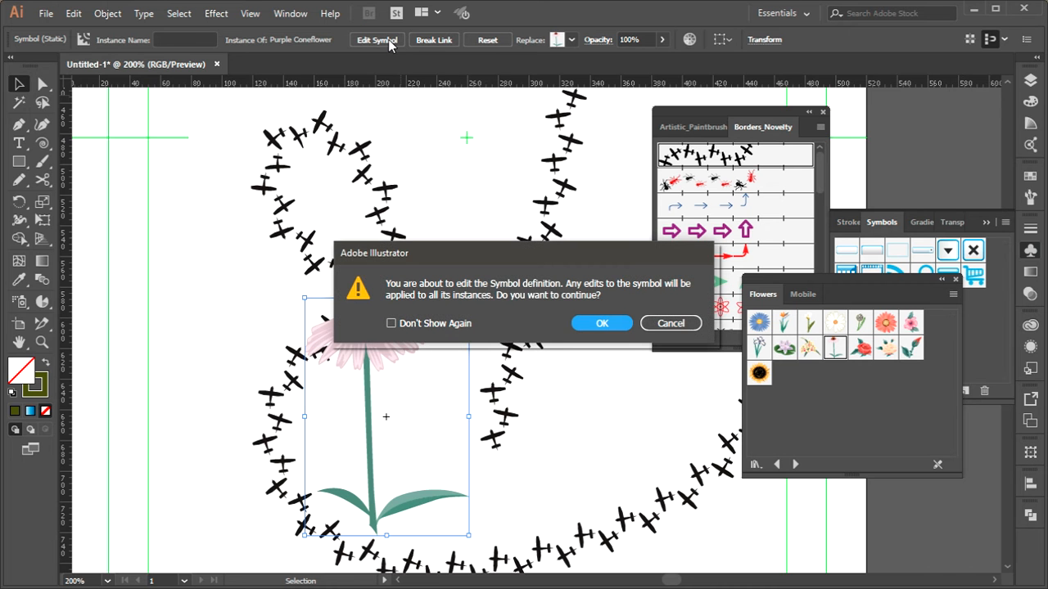
click(600, 324)
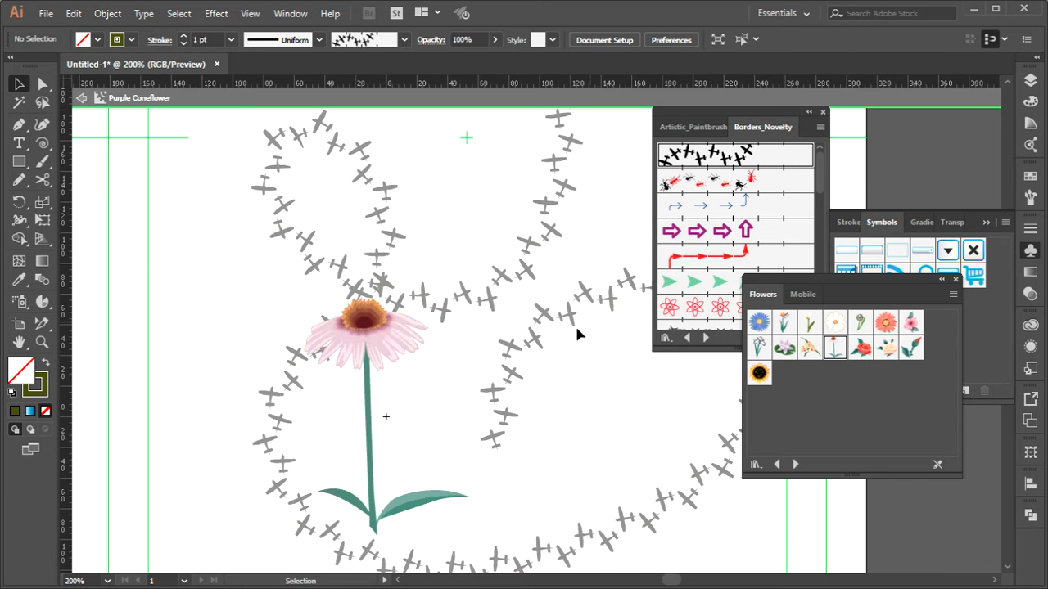
click(382, 346)
click(433, 39)
click(450, 180)
double_click(447, 213)
click(393, 355)
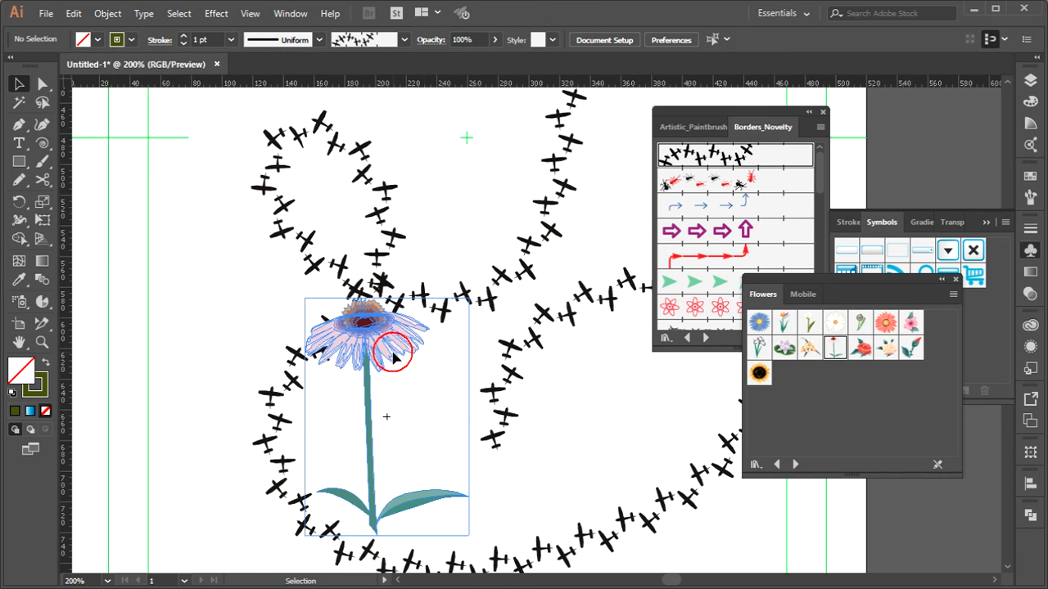
Show the Transparency settings and move the coneflower up so its petals overlap the airplane path
click(1030, 272)
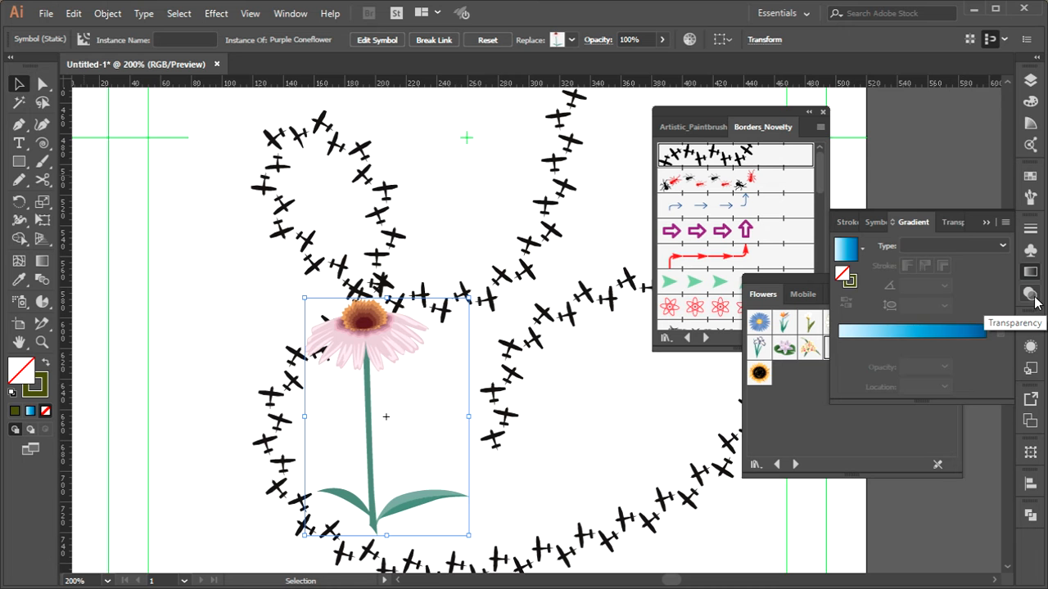
click(1032, 297)
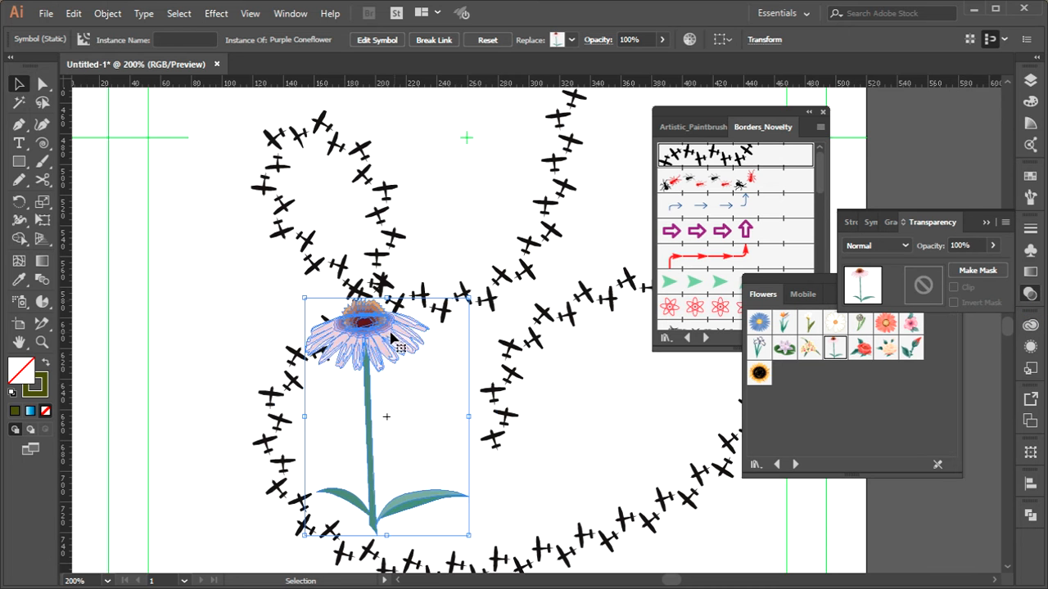
click(367, 358)
drag(368, 357, 367, 312)
click(410, 386)
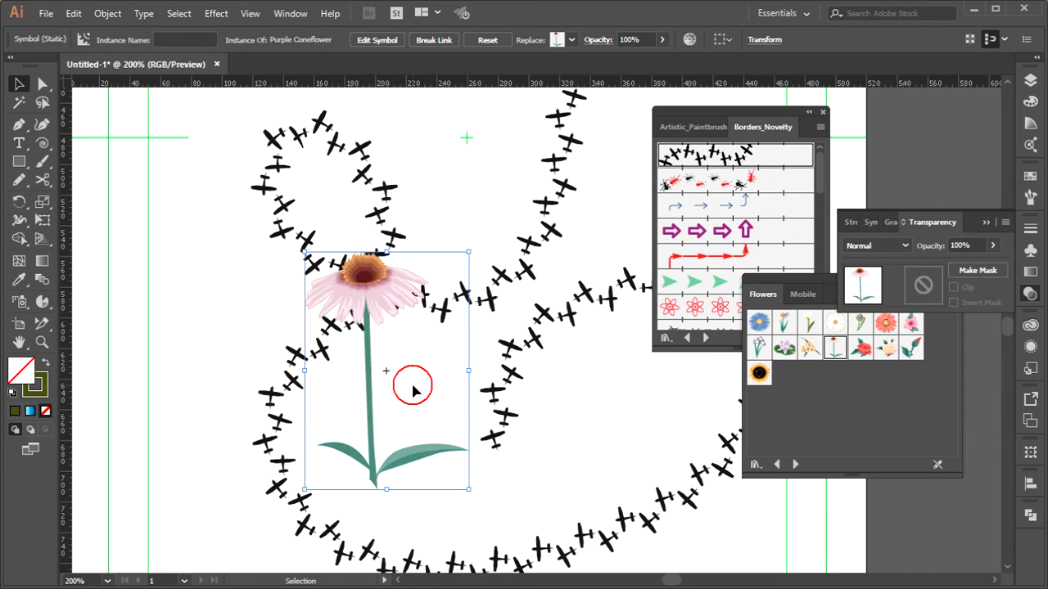
click(386, 370)
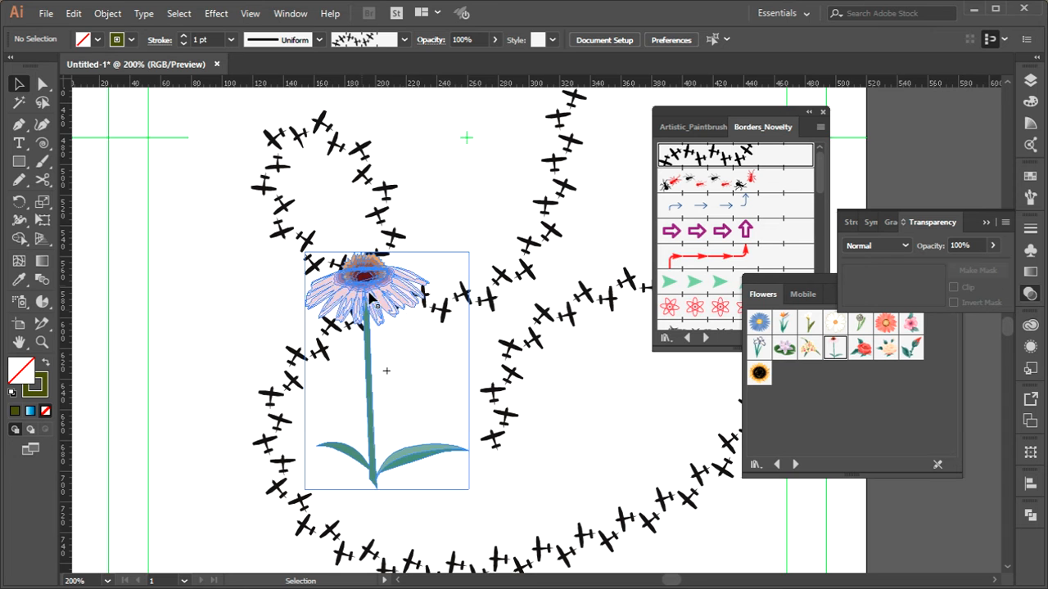
Try an opacity of 80% on the coneflower and return it to 100%
click(972, 245)
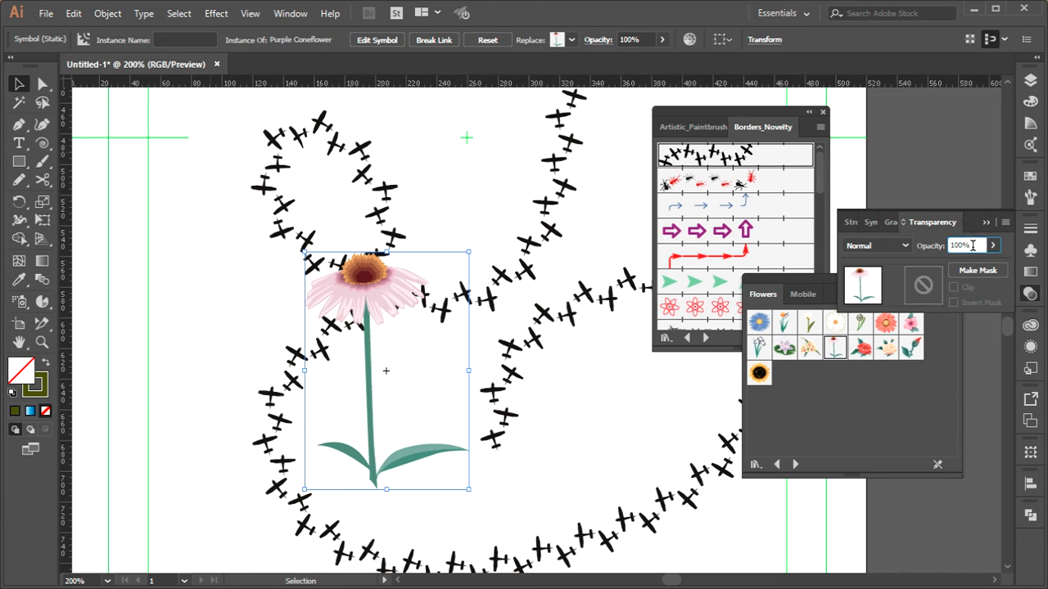
key(Down)
key(Down)
key(shift+Down)
key(shift+Down)
key(shift+Down)
key(shift+Down)
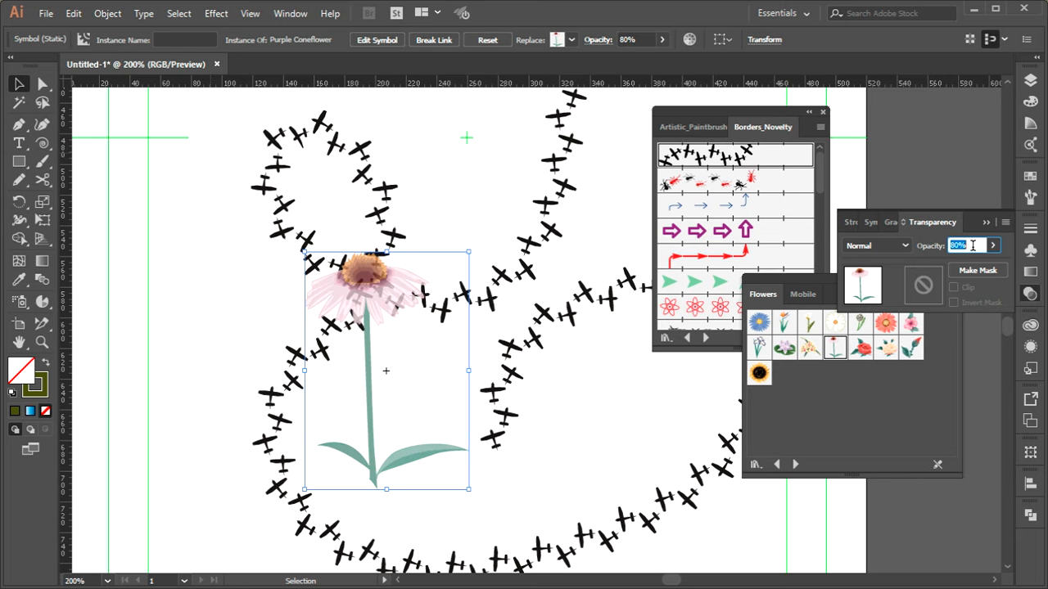
key(shift+Up)
key(shift+Up)
key(shift+Up)
key(shift+Up)
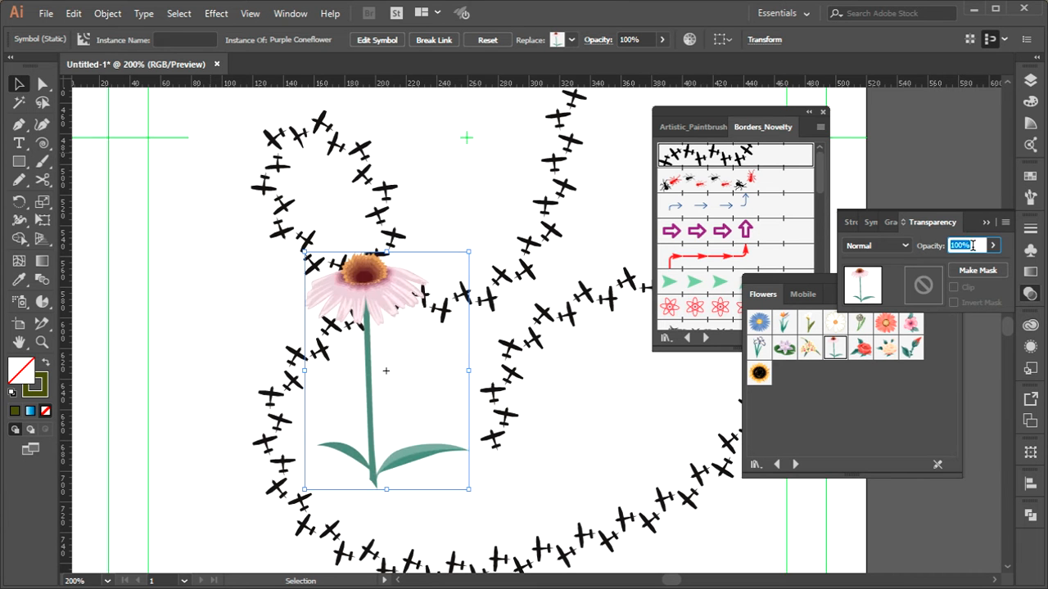
Try the Darken and Lighten blending modes on the coneflower and settle on Color Dodge
click(877, 245)
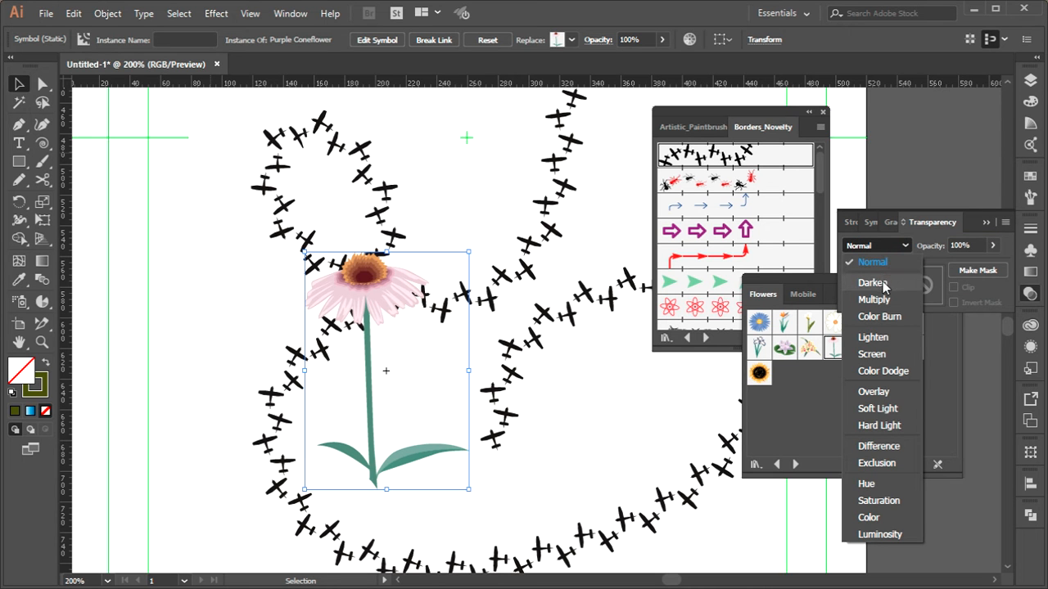
click(873, 282)
scroll(886, 249, down, 3)
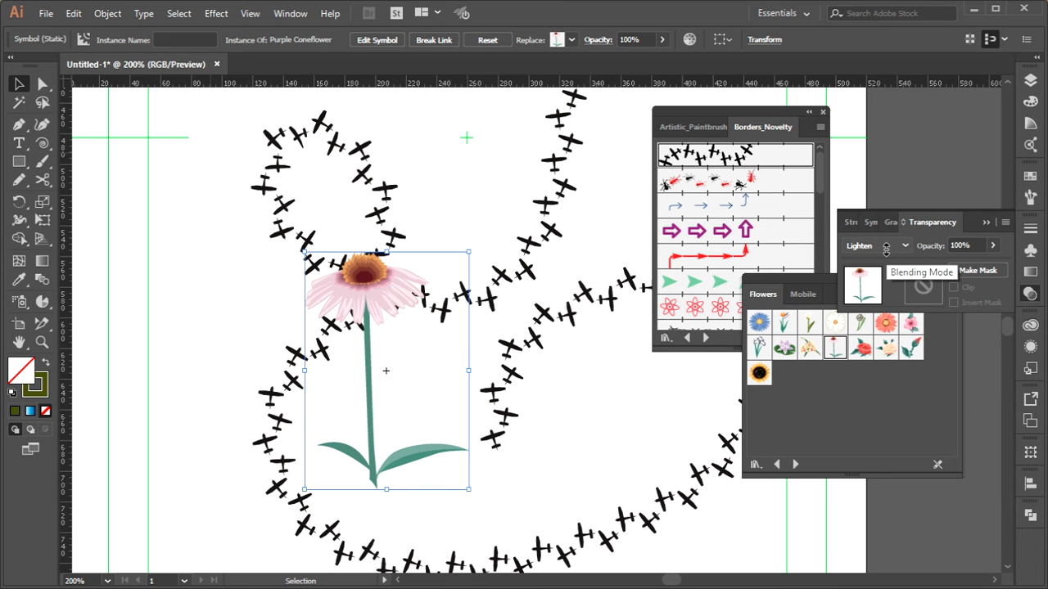
scroll(886, 250, down, 2)
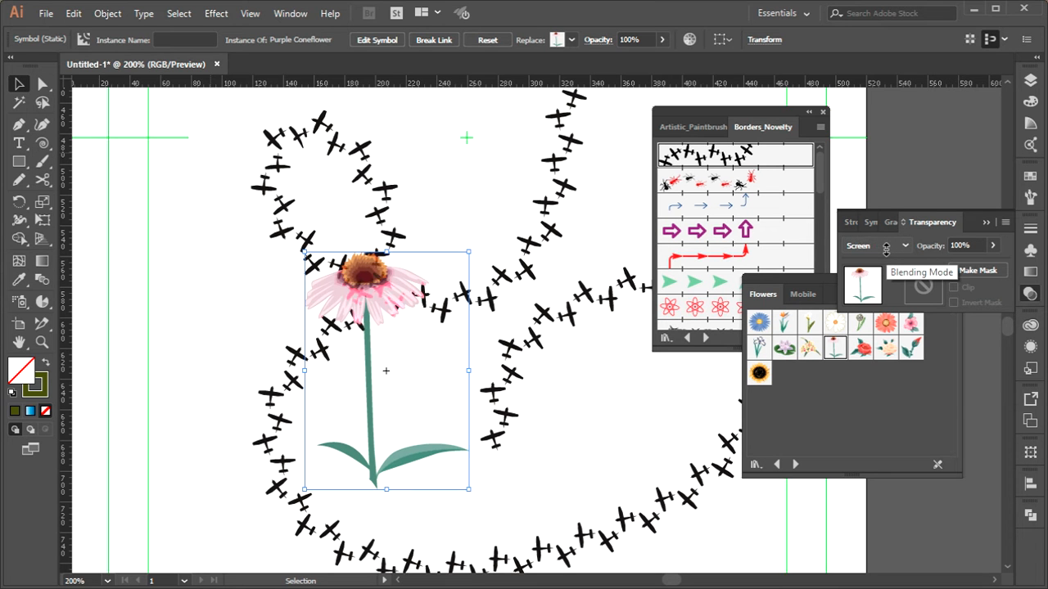
Delete all artwork from the document, including the coneflower and the airplane path
click(192, 251)
drag(118, 312, 786, 219)
drag(374, 376, 3, 335)
key(ctrl+a)
key(Delete)
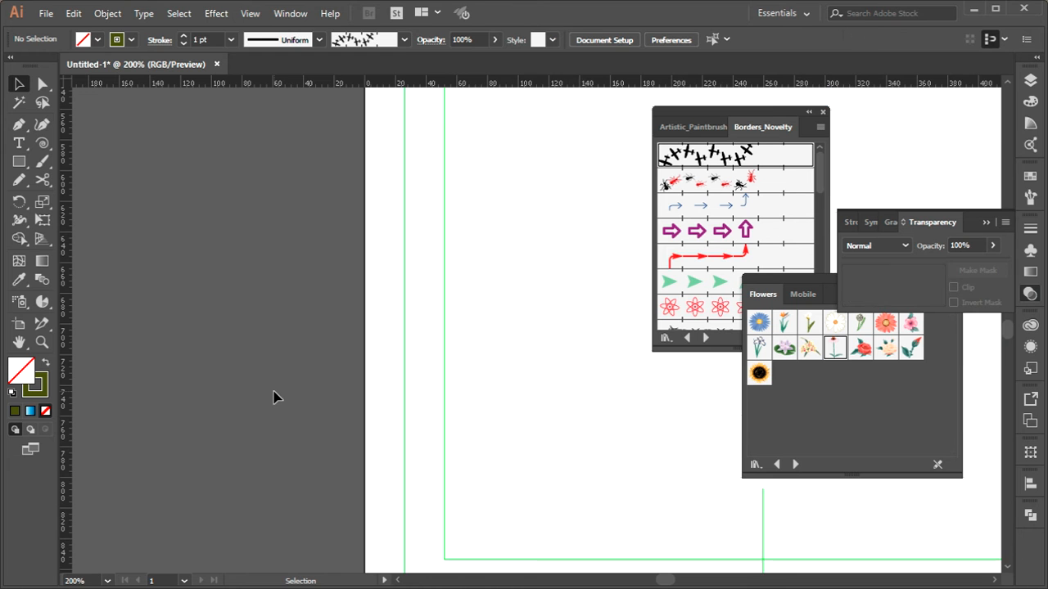
Draw three overlapping circles about 112 px, 136 px and 153 px in diameter on the empty artboard
drag(451, 369, 122, 396)
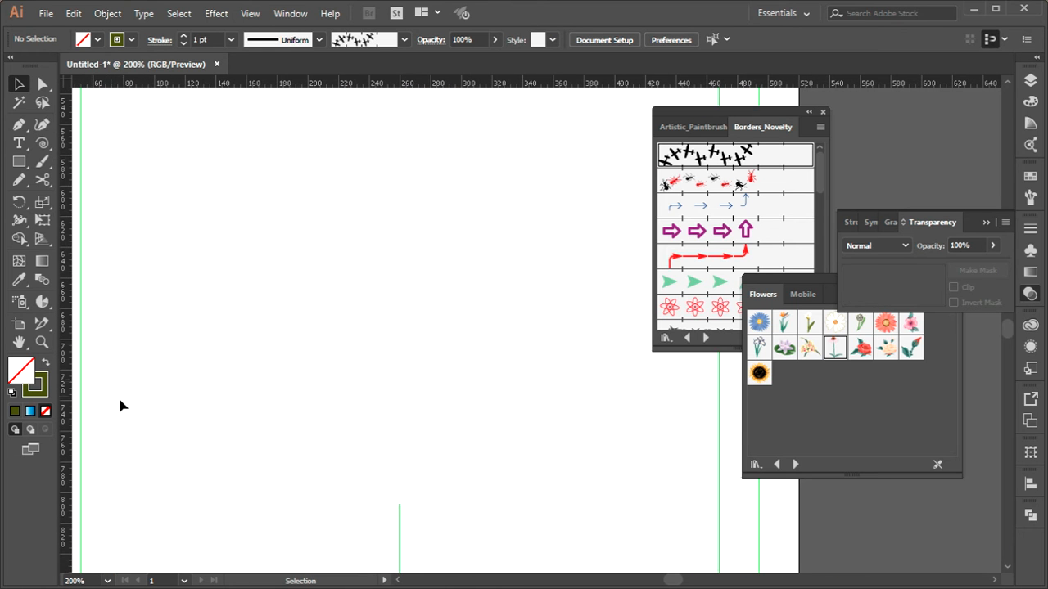
drag(19, 161, 105, 212)
mouse_move(143, 175)
mouse_down()
mouse_move(253, 328)
mouse_move(315, 347)
mouse_up()
mouse_move(228, 222)
mouse_down()
mouse_move(353, 335)
mouse_move(422, 363)
mouse_up()
drag(500, 147, 267, 379)
key(a)
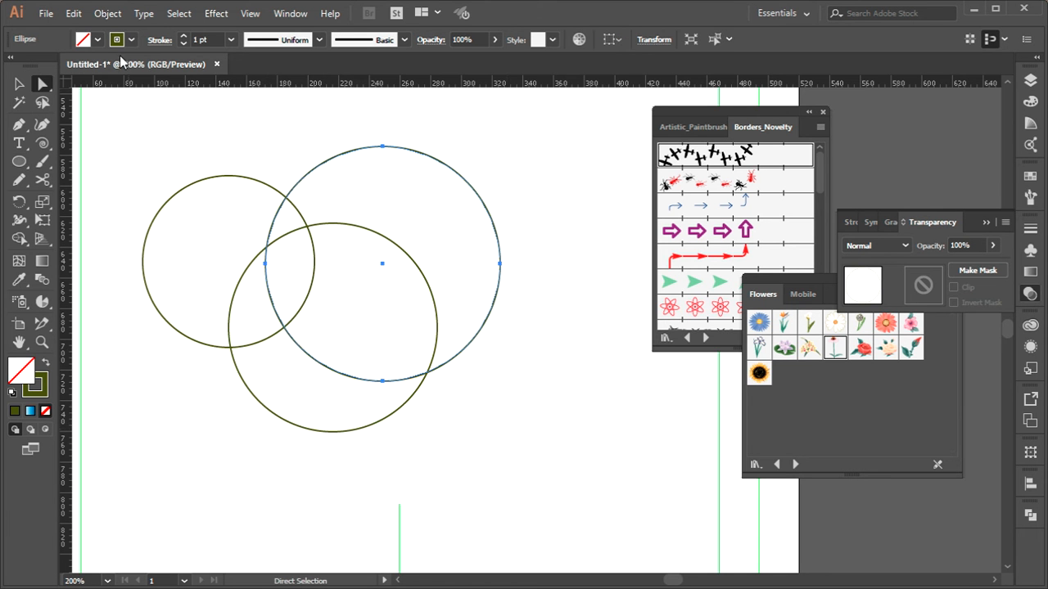
Swap the fill and stroke of the largest circle, and fill the lower 136 px circle with cyan
click(45, 362)
key(v)
click(306, 430)
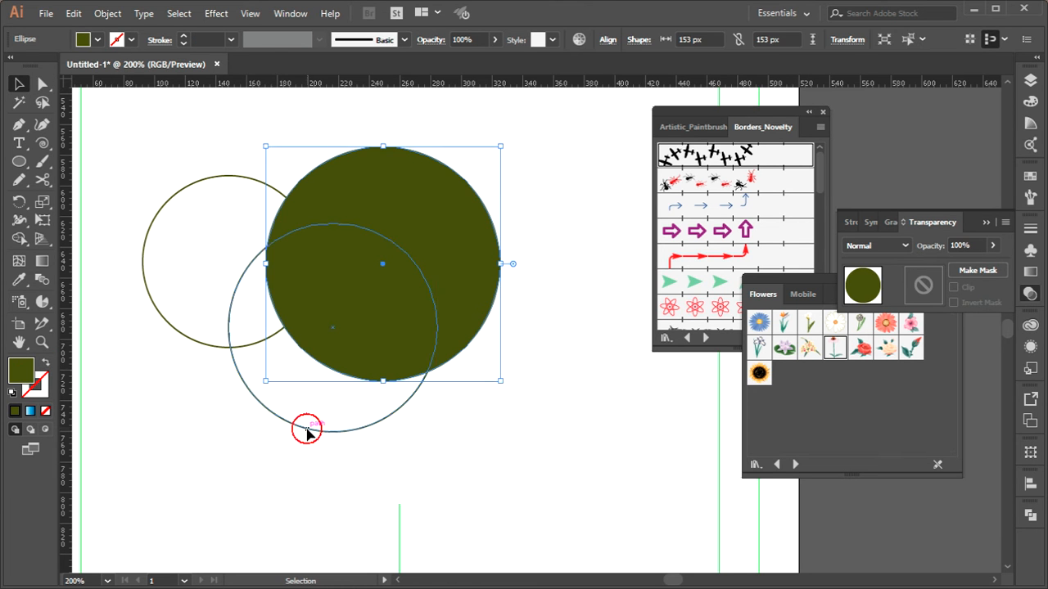
click(121, 39)
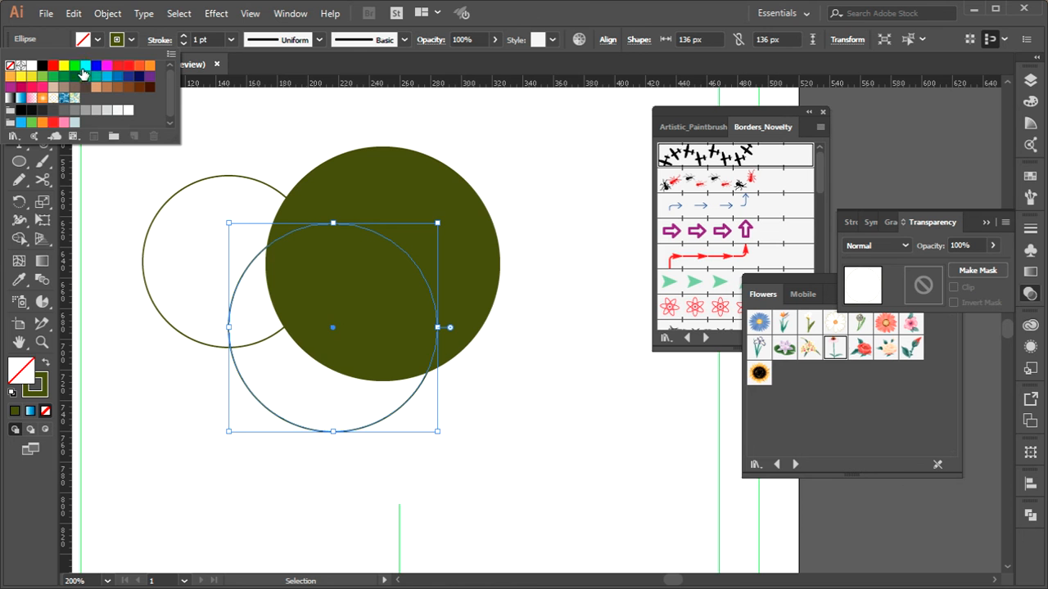
click(84, 67)
Fill the smallest circle with yellow and the largest circle with red
click(198, 178)
click(200, 178)
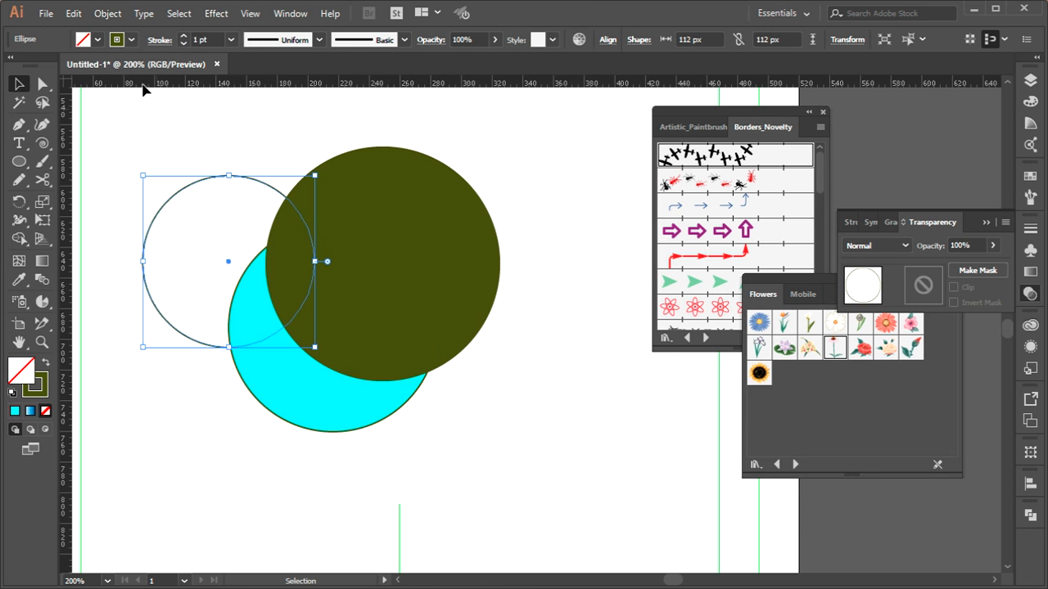
click(104, 41)
click(58, 68)
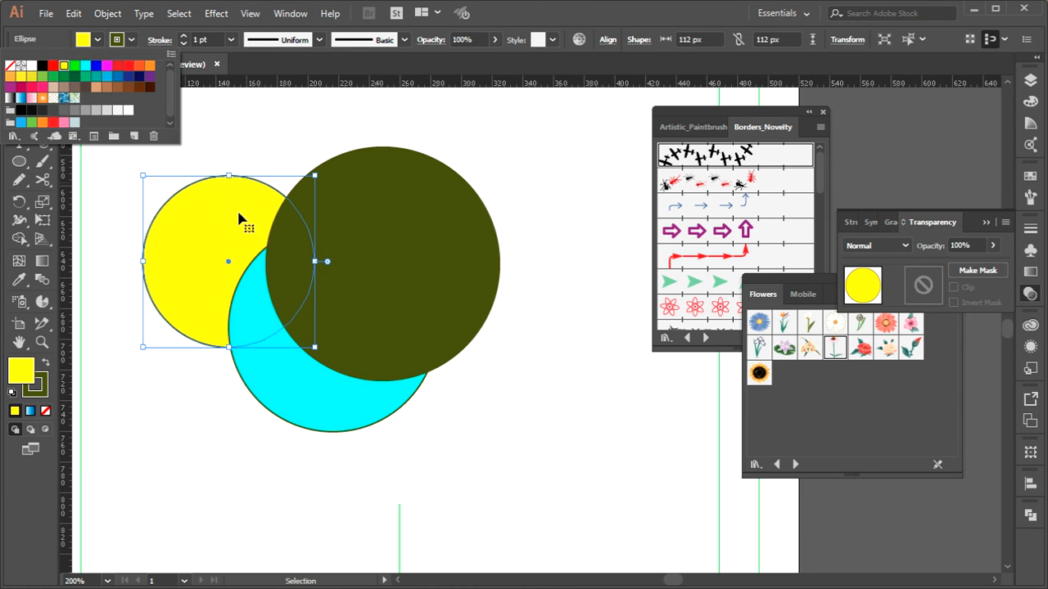
click(381, 248)
click(371, 175)
click(97, 40)
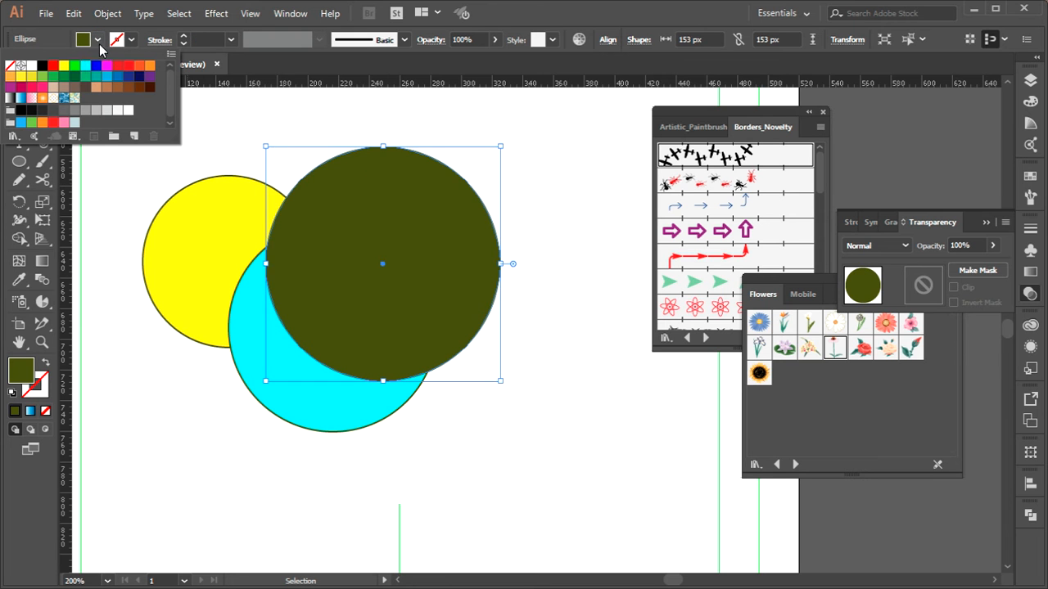
click(53, 66)
Select all three circles and set their stroke to none
key(v)
drag(560, 155, 117, 496)
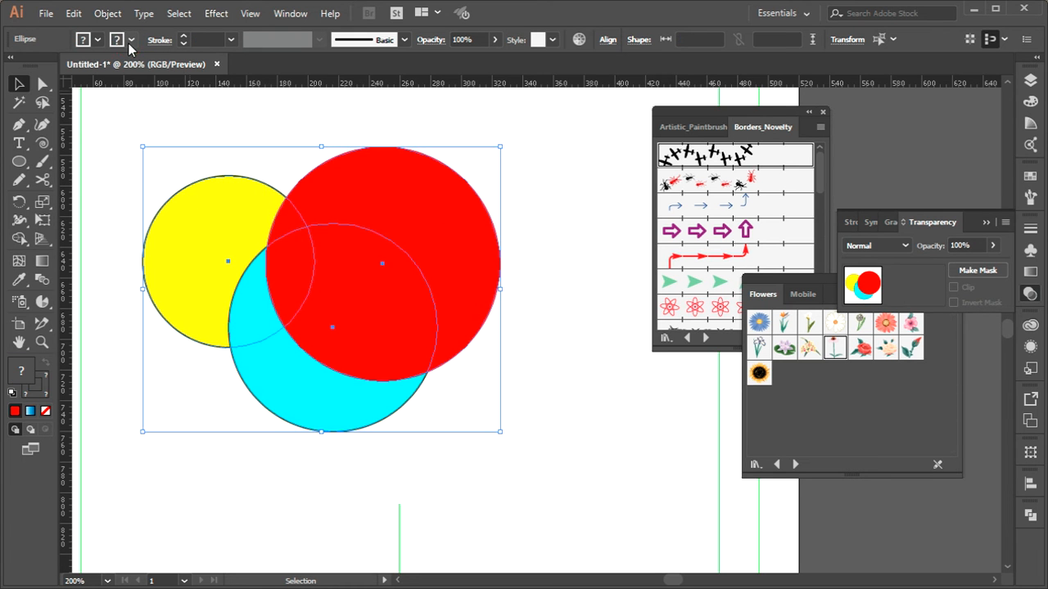
click(131, 40)
click(10, 67)
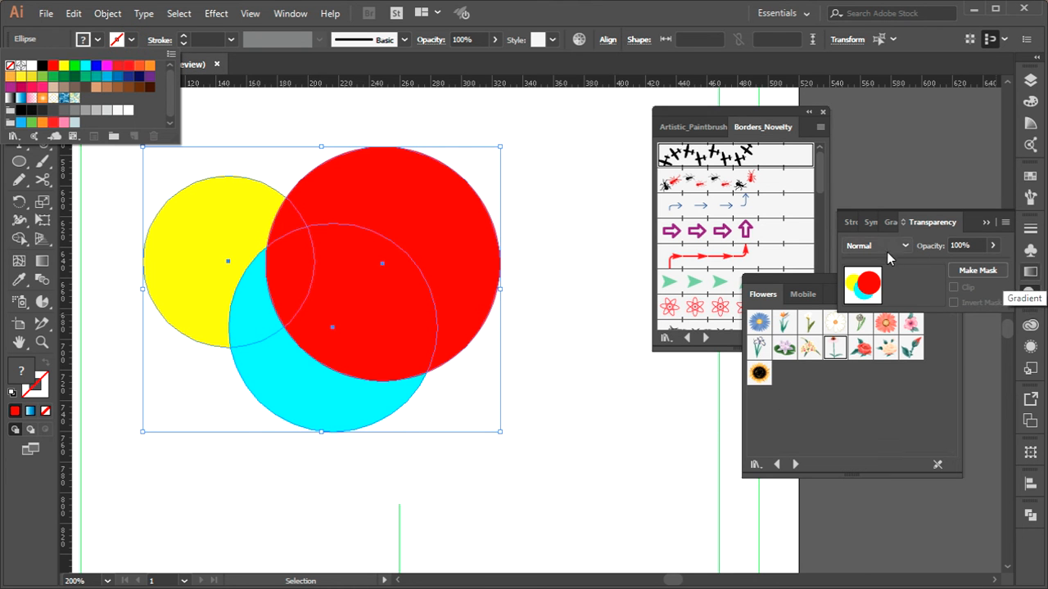
Try an opacity of 70% on the three circles and undo it
click(967, 244)
text(70)
key(Return)
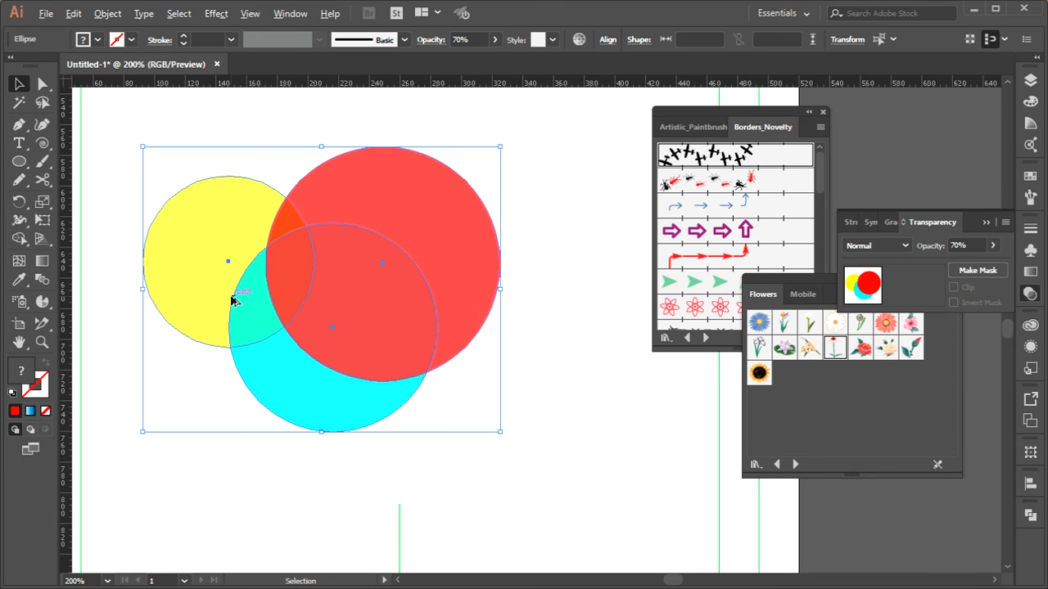
scroll(229, 297, up, 2)
key(ctrl+z)
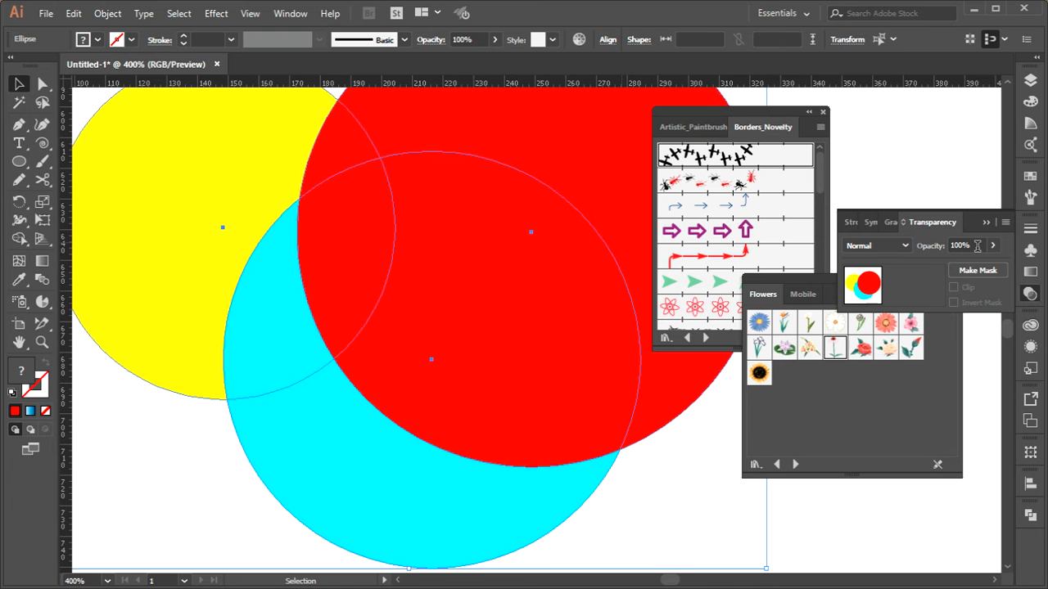
Try the Darken, Multiply and Color Burn blending modes on the three selected circles
click(907, 245)
click(891, 245)
key(Down)
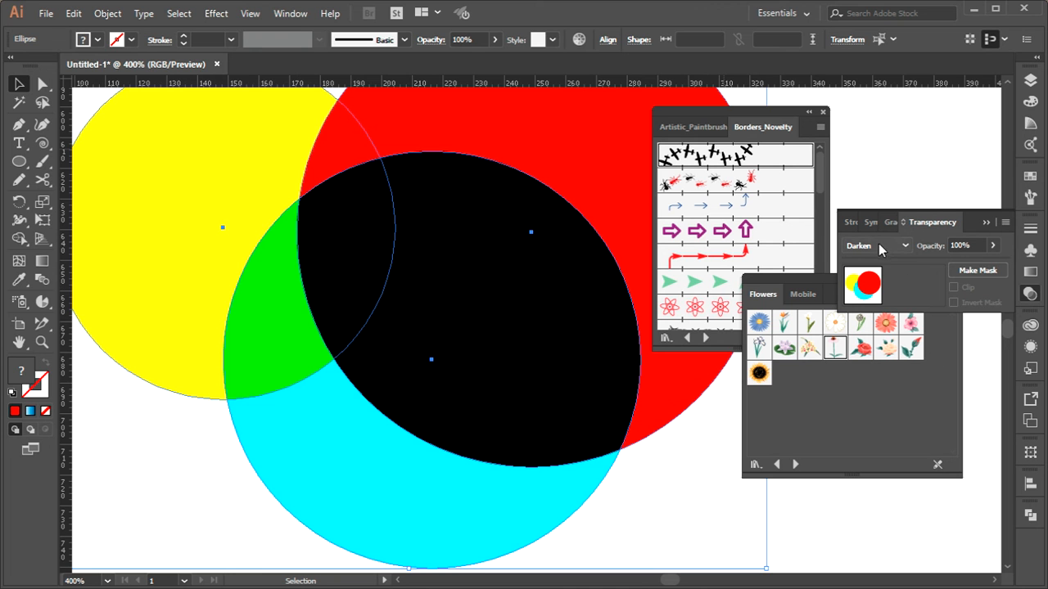
key(Down)
key(Down)
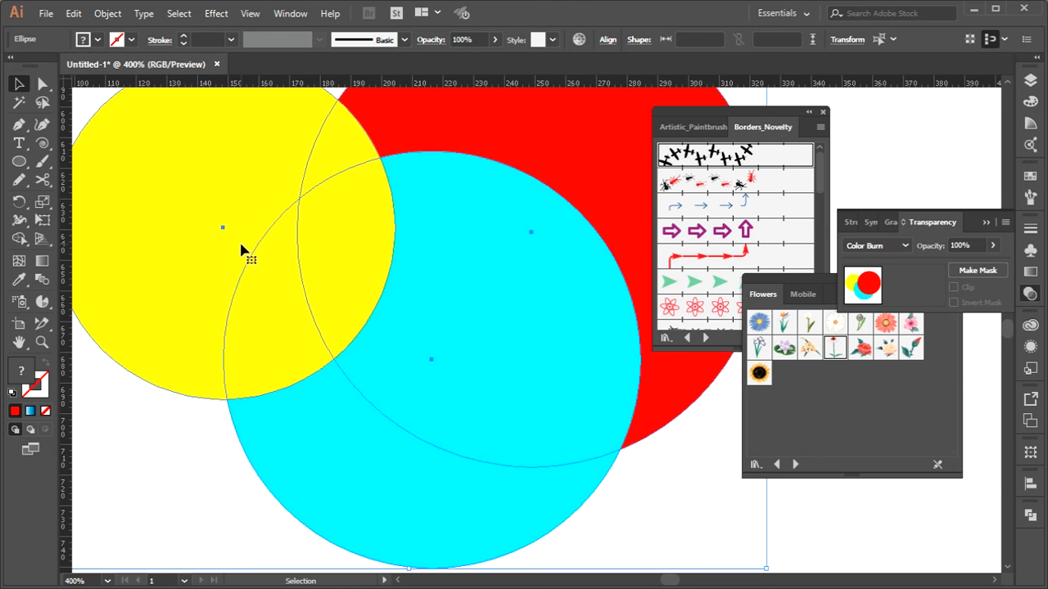
Run the circles through the Lighten, Color Dodge, Difference and Hue blending modes, and finish on Luminosity
scroll(878, 250, down, 1)
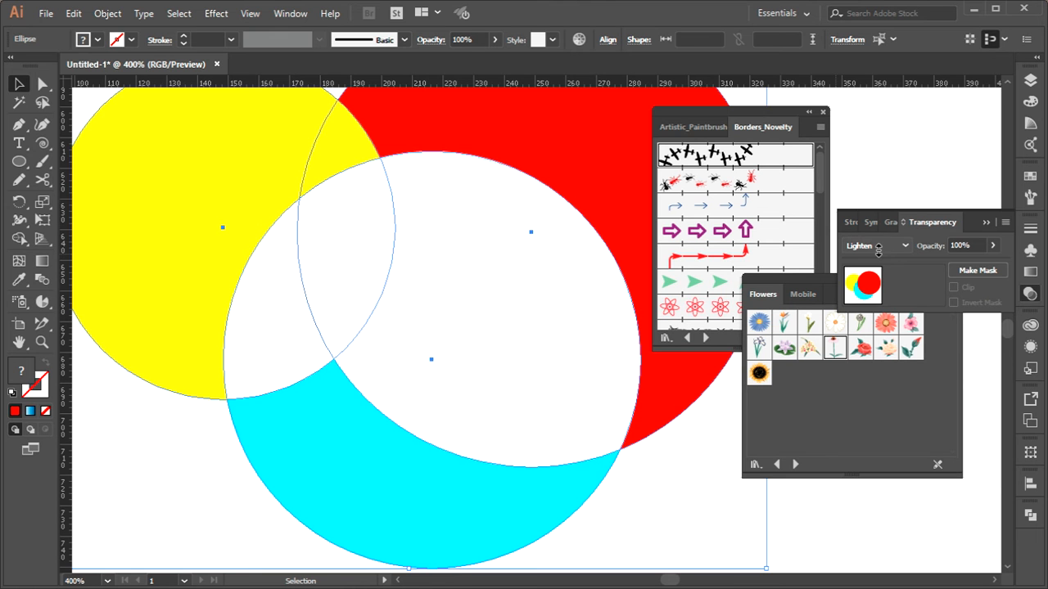
scroll(879, 248, down, 3)
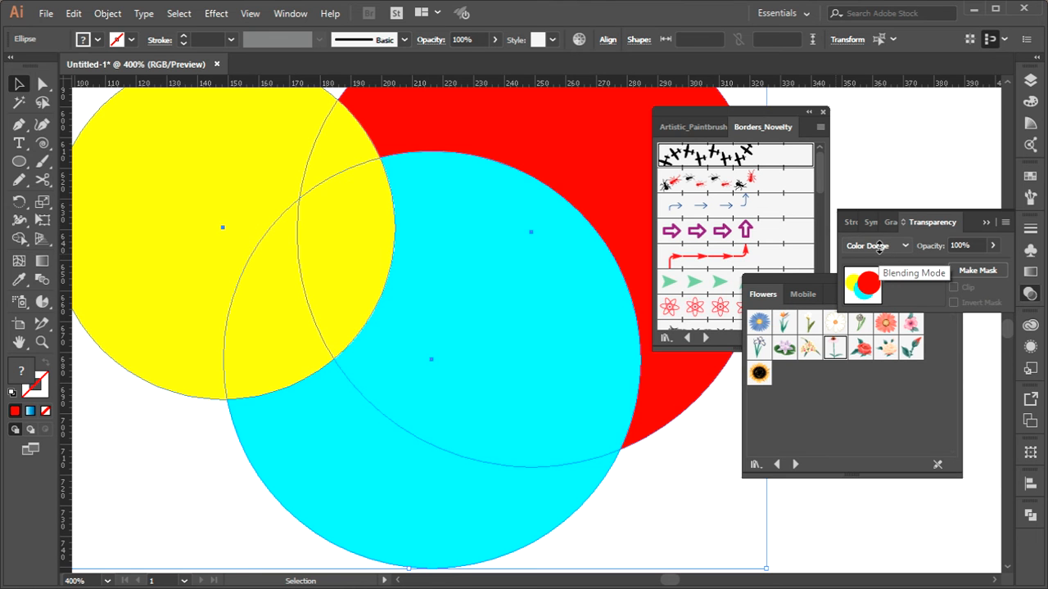
scroll(882, 248, down, 2)
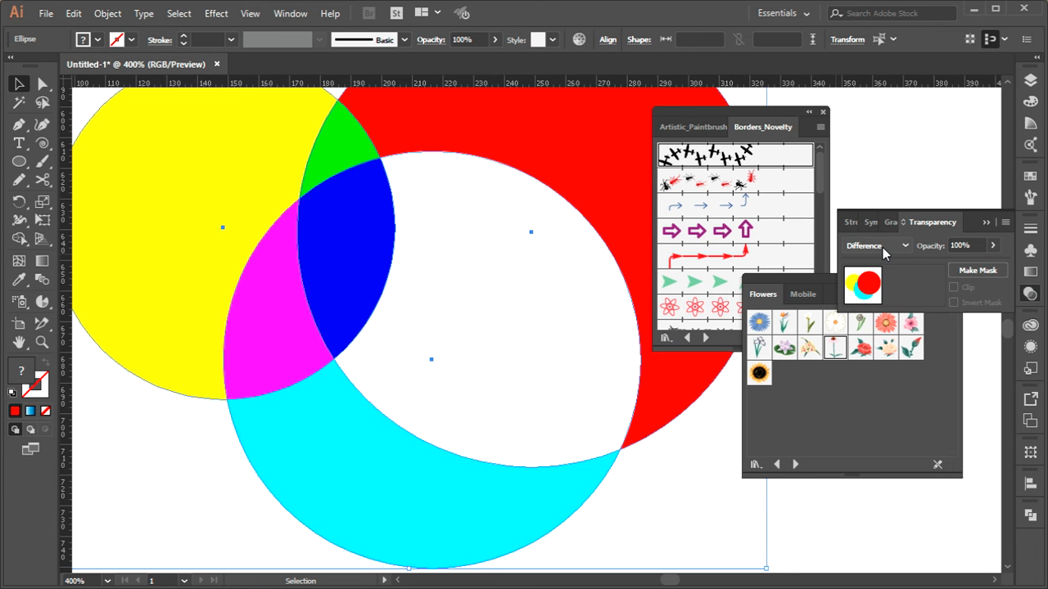
scroll(882, 247, down, 1)
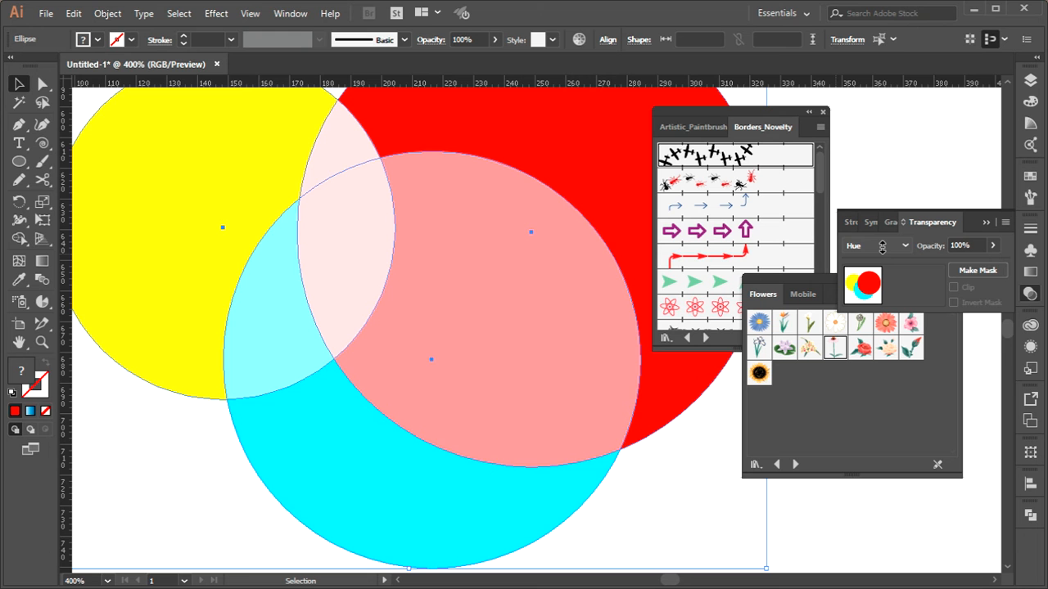
scroll(882, 247, down, 1)
scroll(882, 248, down, 1)
scroll(883, 248, down, 1)
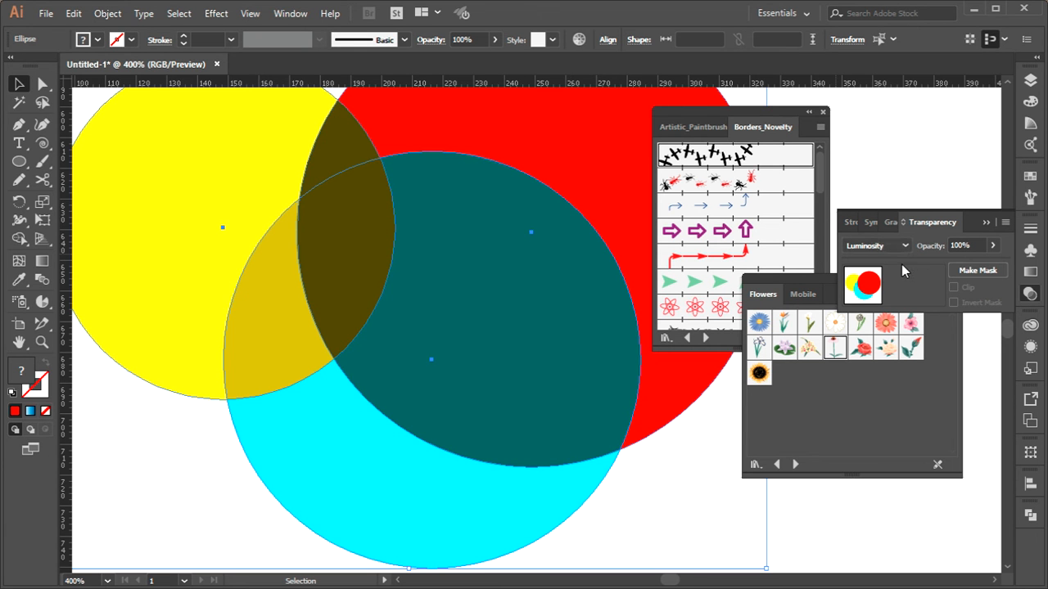
Set the blending mode of the three selected circles to Exclusion
scroll(876, 245, up, 4)
scroll(471, 352, up, 3)
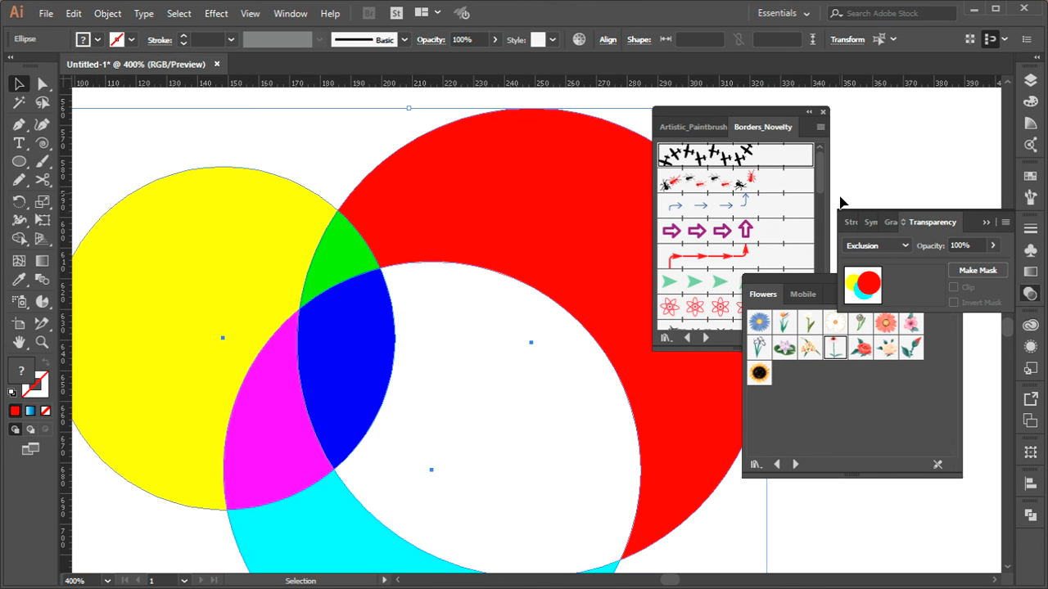
Select only the red circle and display its appearance attributes
click(1032, 327)
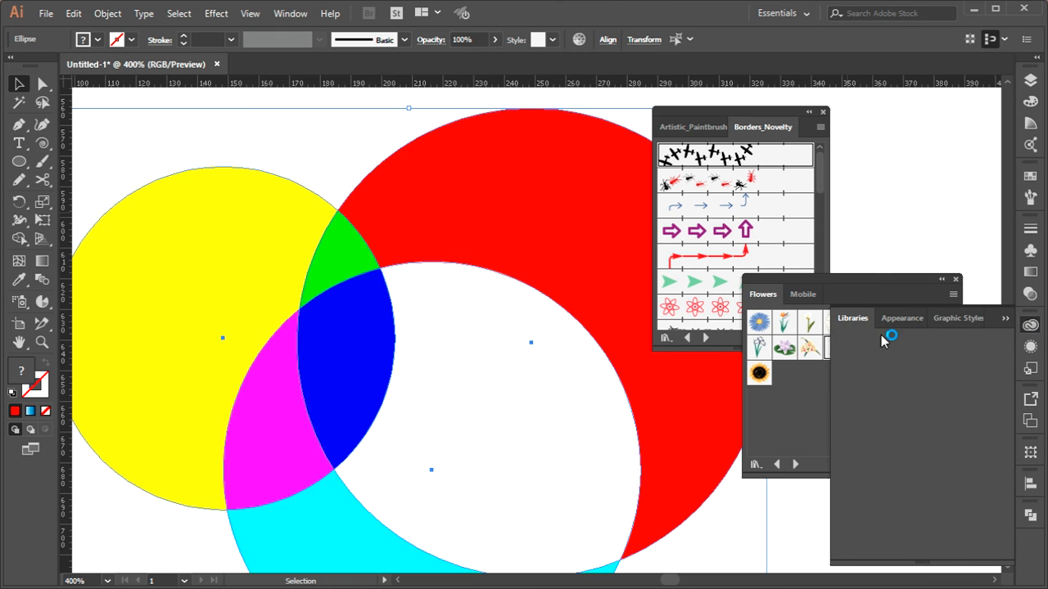
click(1031, 346)
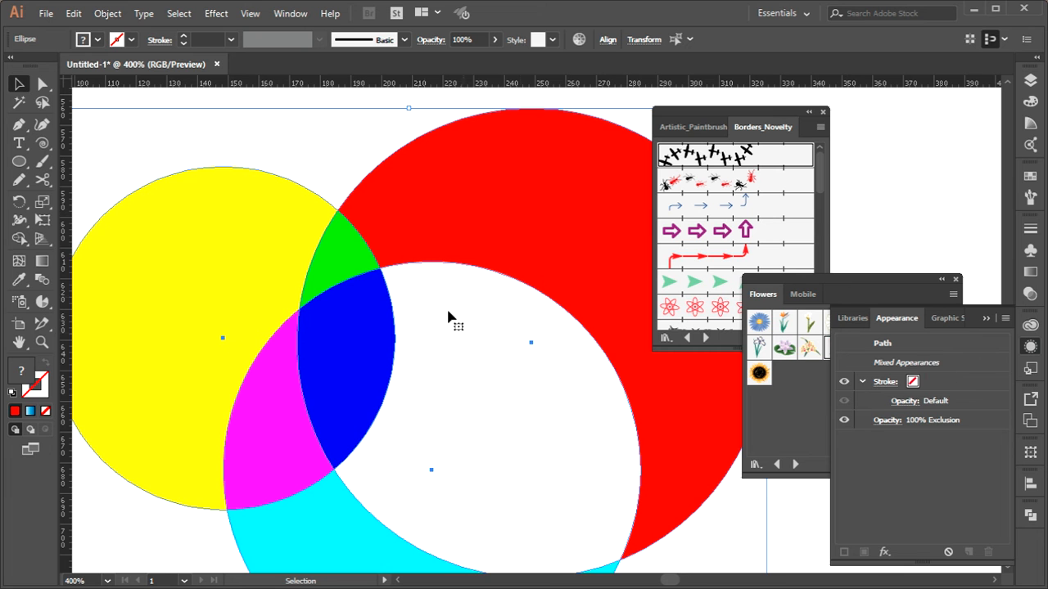
click(18, 84)
click(126, 123)
click(443, 216)
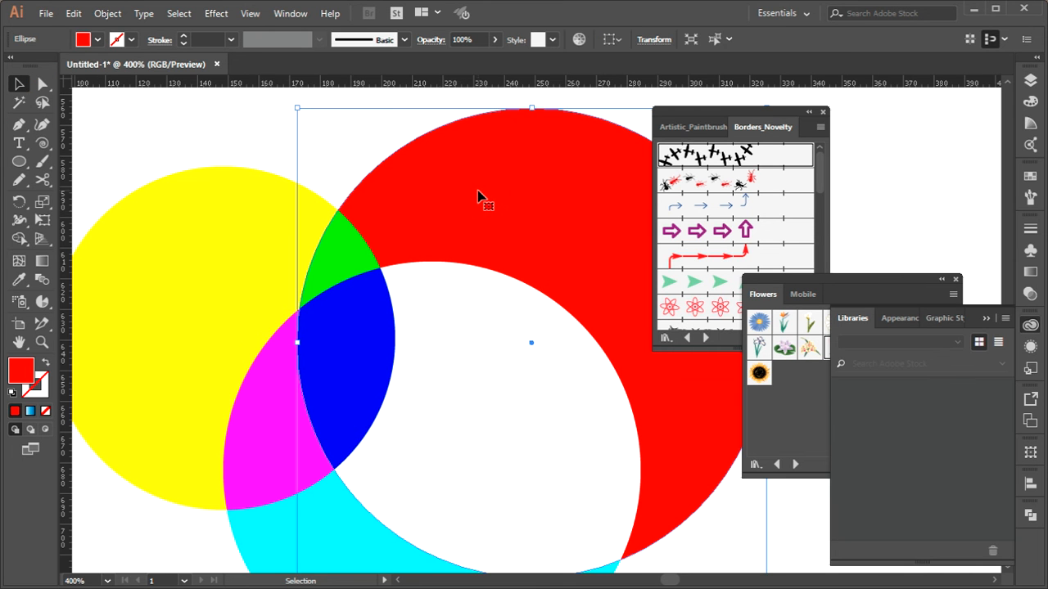
click(899, 318)
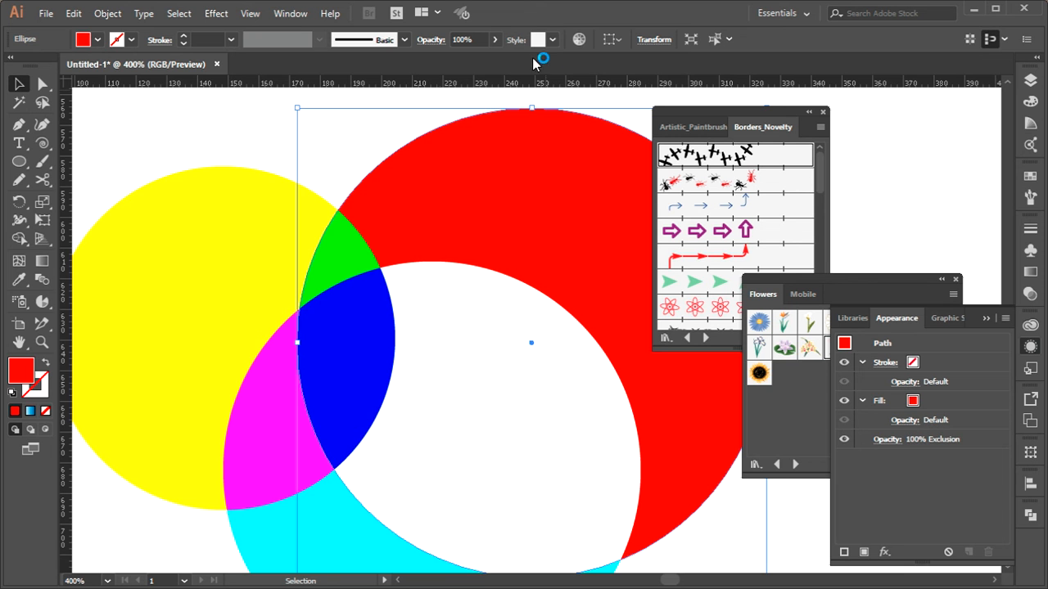
Set the red circle's opacity to 70%
click(464, 41)
text(70)
key(Return)
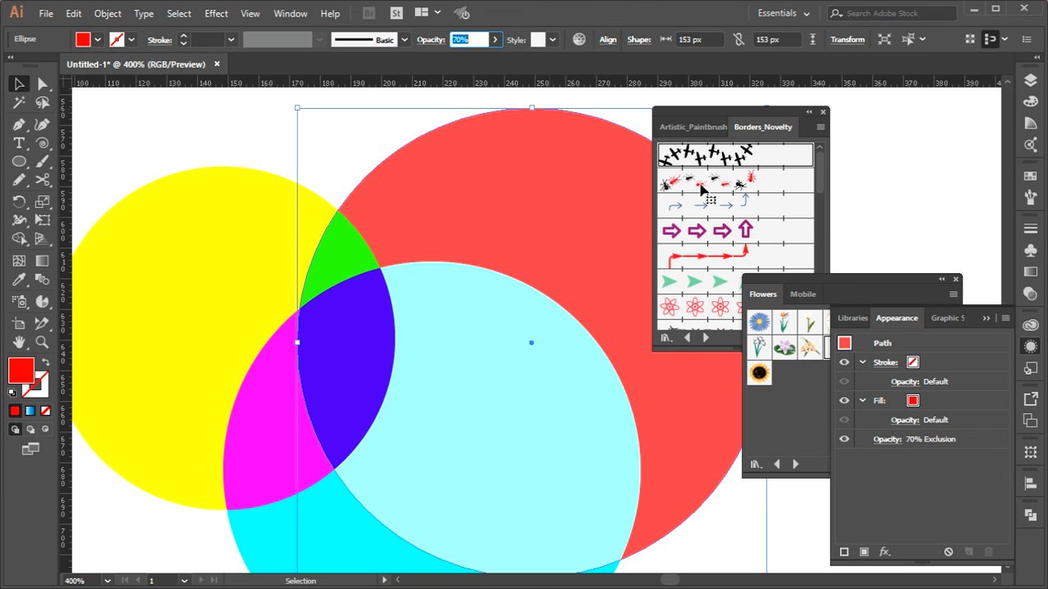
click(898, 469)
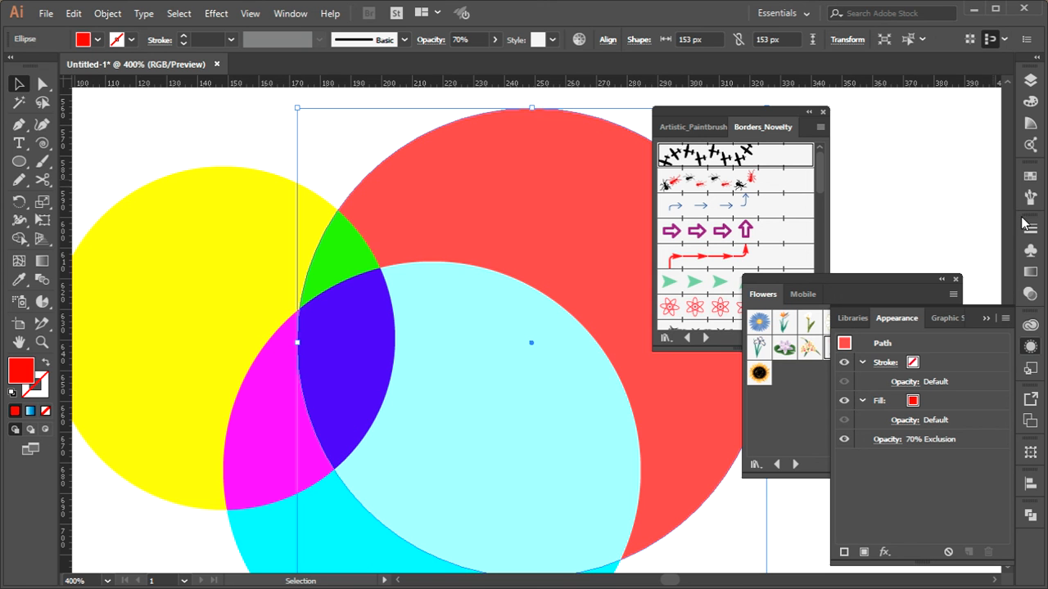
Change the red circle's blending mode to Normal and check its appearance attributes
click(1028, 295)
click(897, 245)
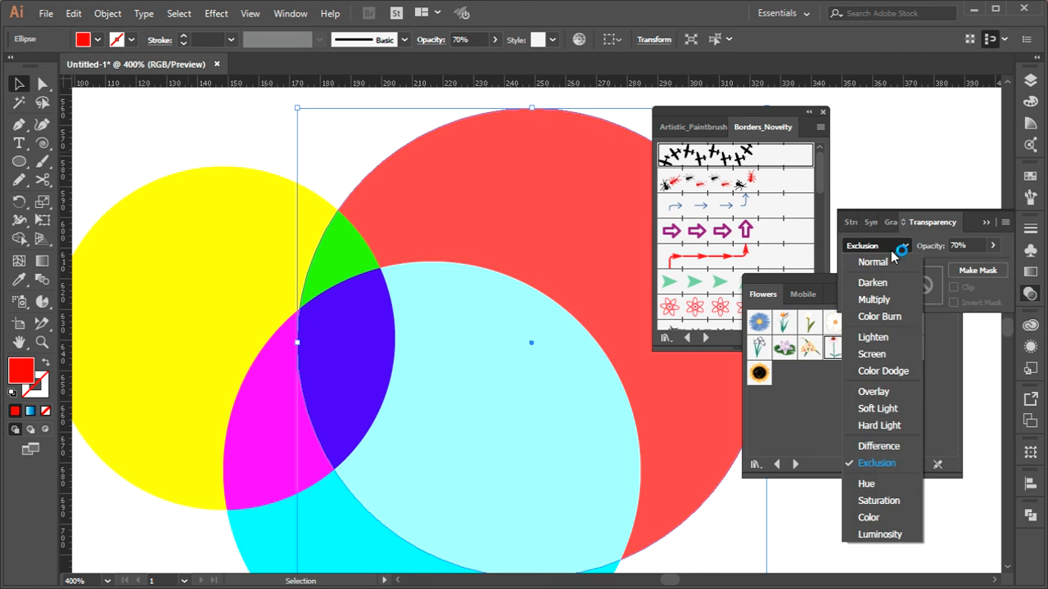
click(884, 263)
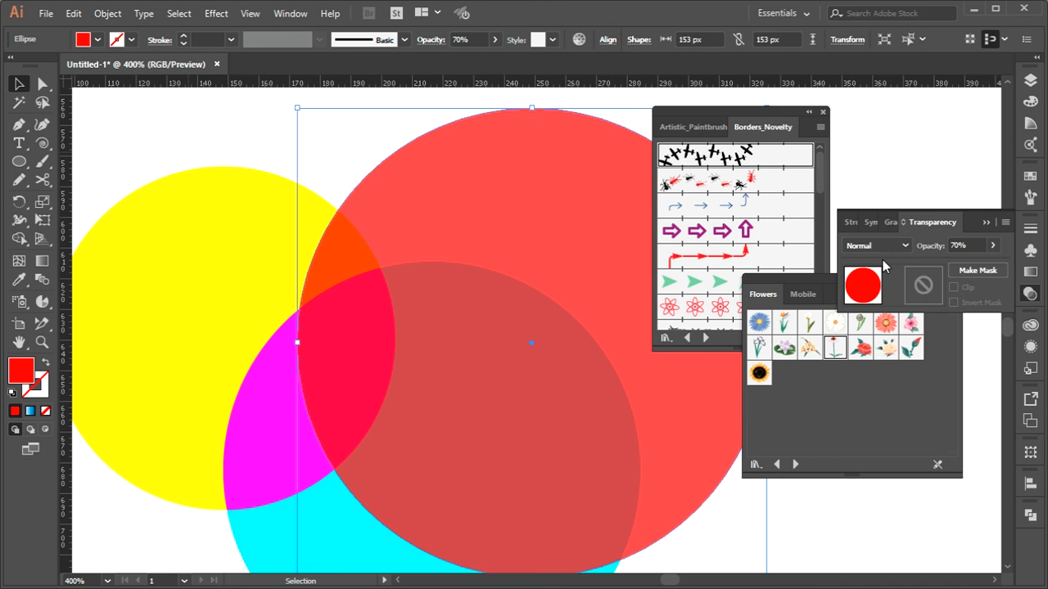
click(1030, 346)
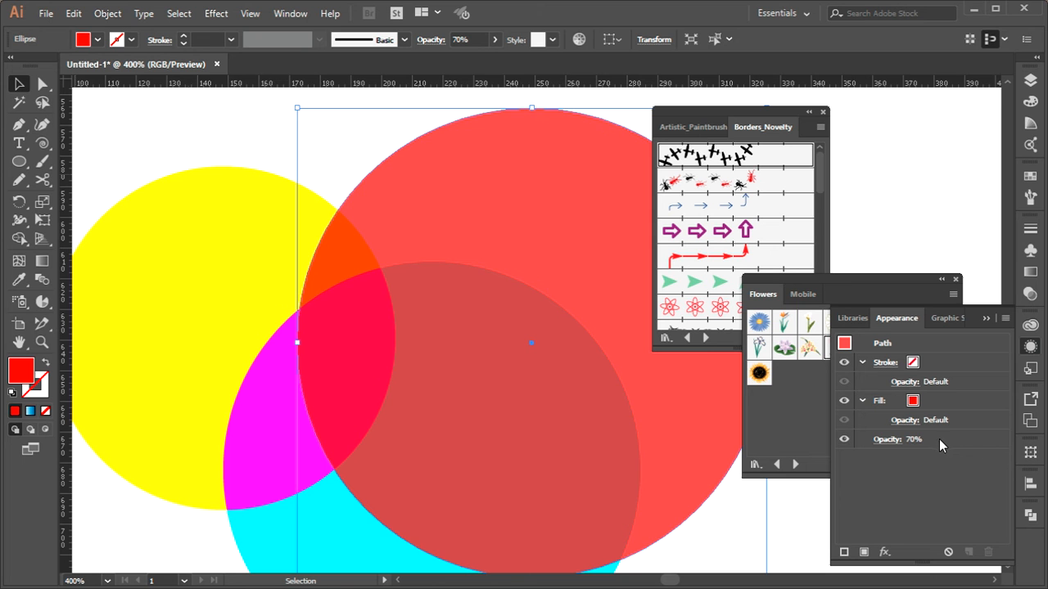
Try a Stylize Drop Shadow effect on the red circle, then leave the circle deselected
click(211, 13)
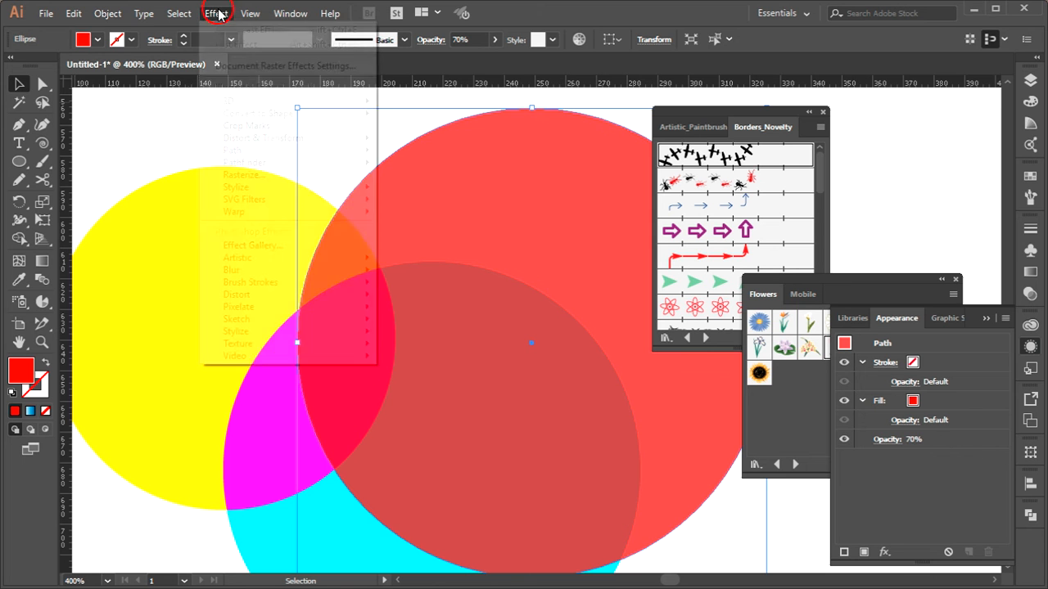
click(264, 193)
click(454, 190)
click(119, 201)
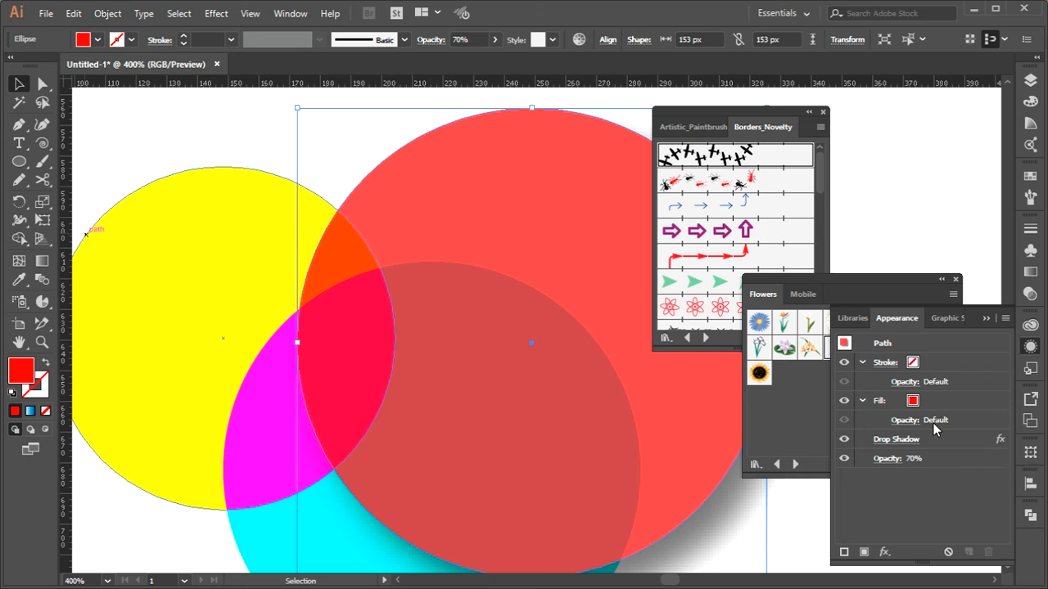
click(735, 516)
drag(689, 511, 564, 474)
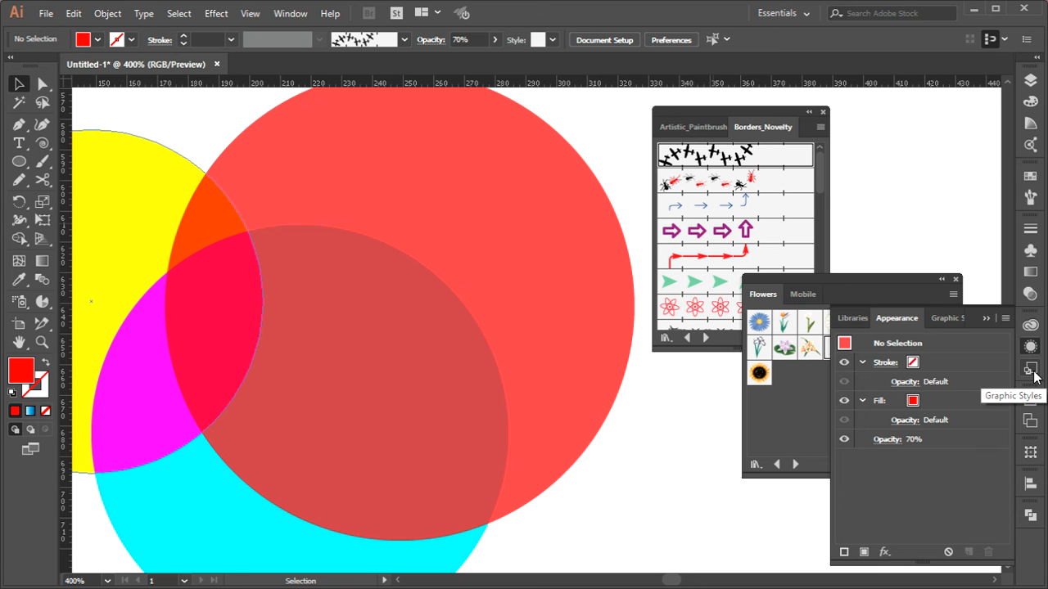
Review the available graphic styles, the alignment options and the Pathfinder operations
click(1033, 372)
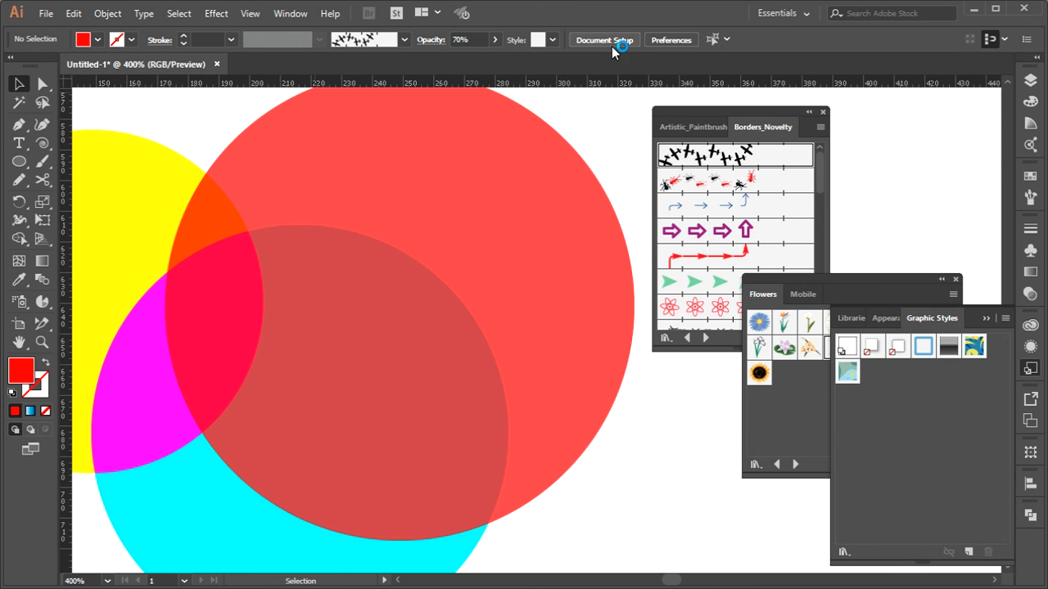
click(554, 40)
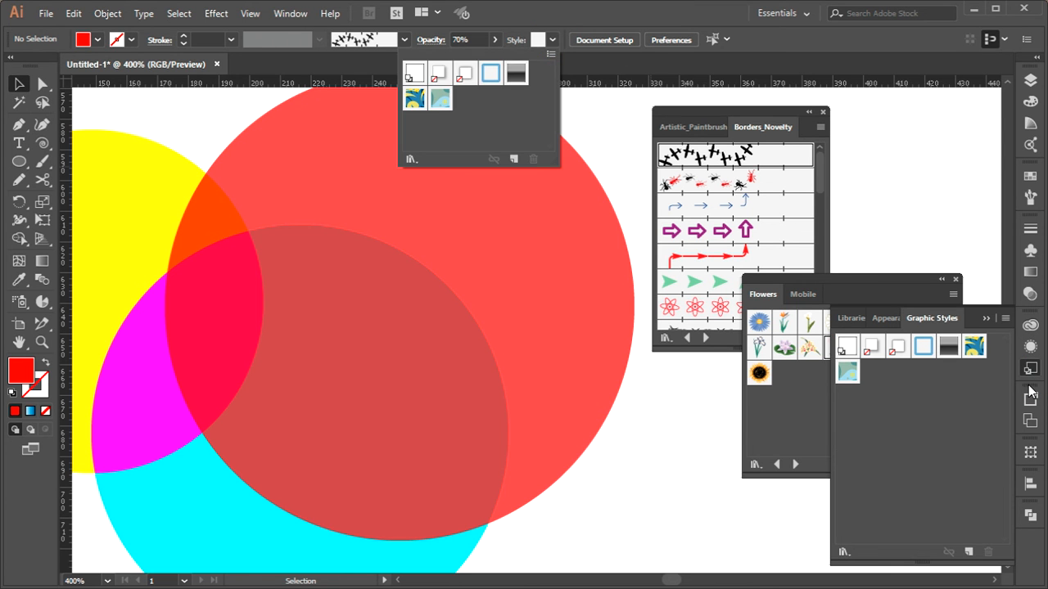
click(1033, 489)
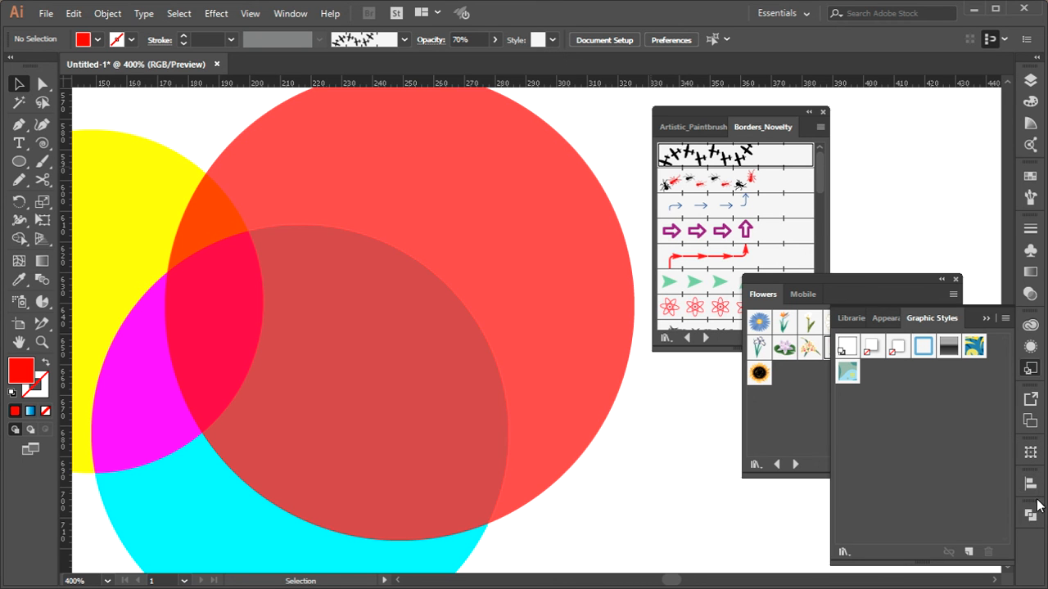
click(1033, 516)
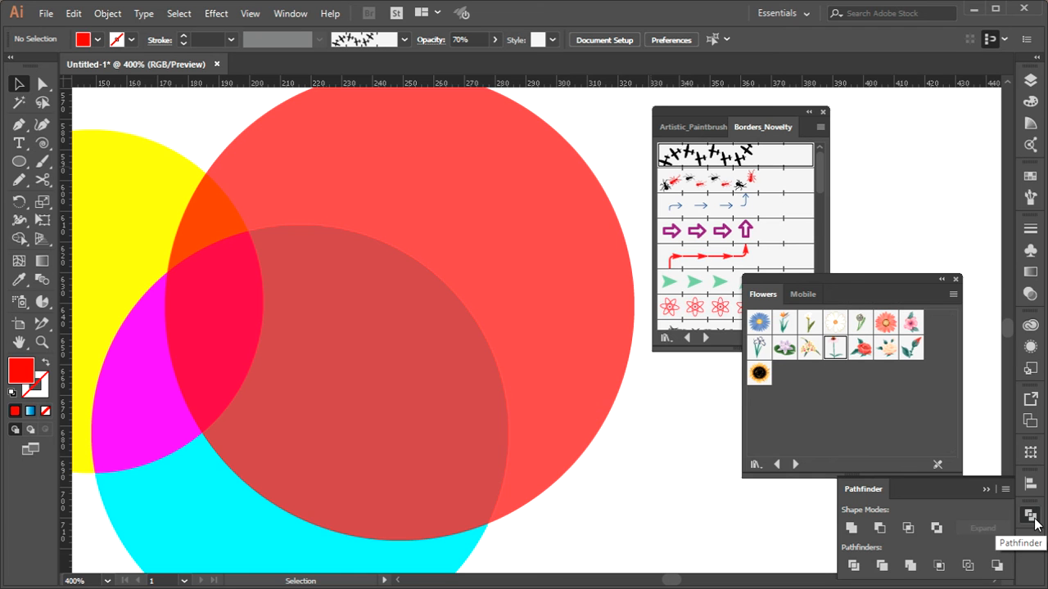